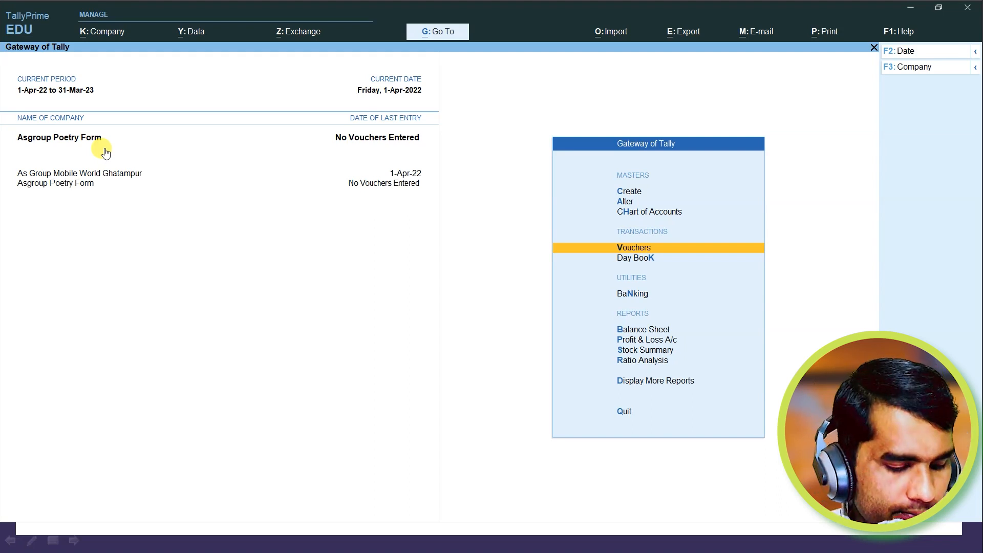
Check the transaction list in the PowerPoint slide show, and start a new receipt voucher in TallyPrime.
key(alt+Tab)
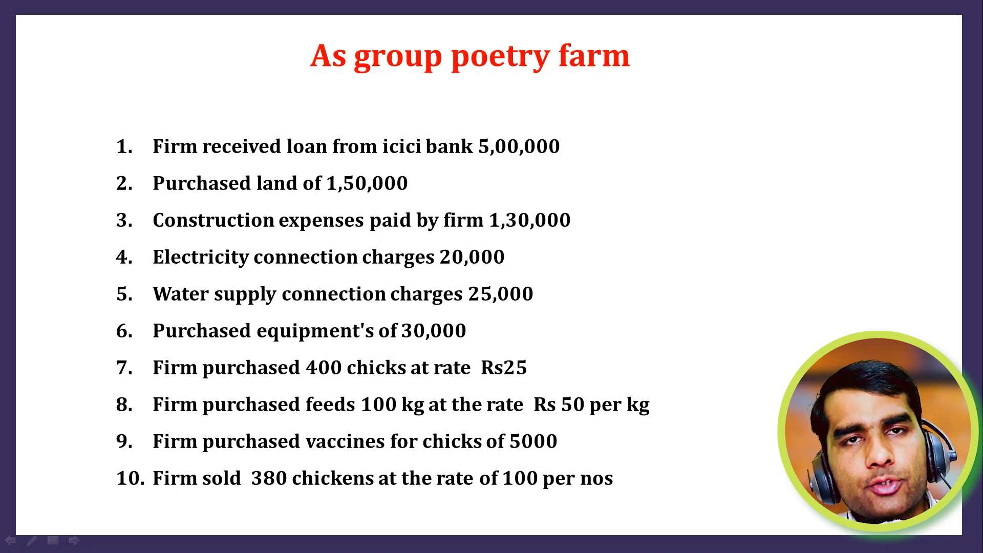
key(alt+Tab)
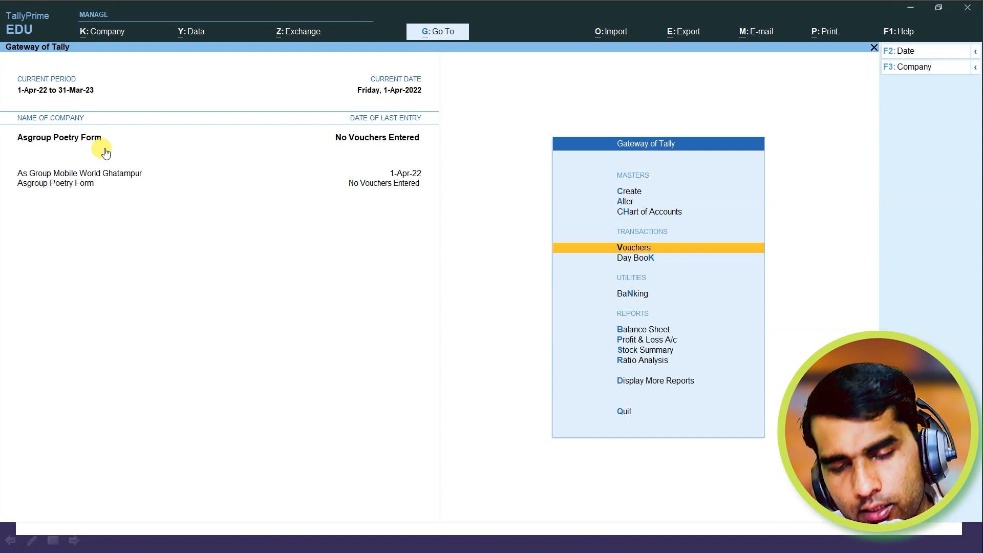
key(Return)
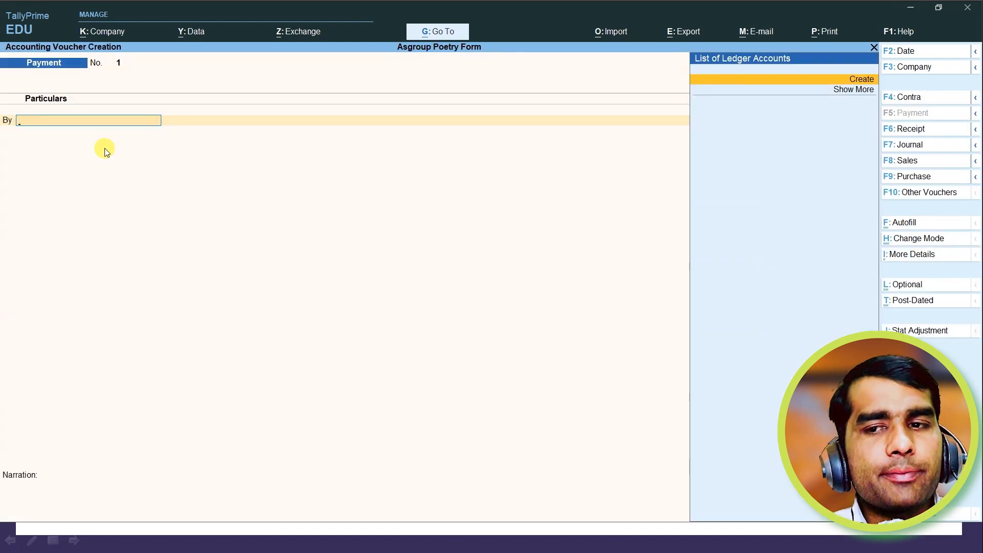
click(908, 134)
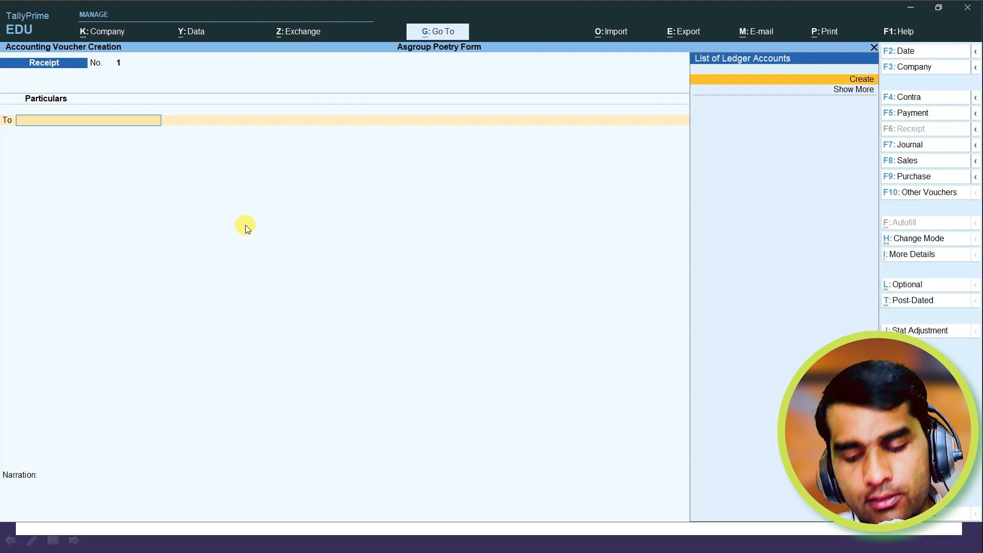
Start a new ledger from the receipt's credit line and name it Icici Bank (Loan).
key(alt+c)
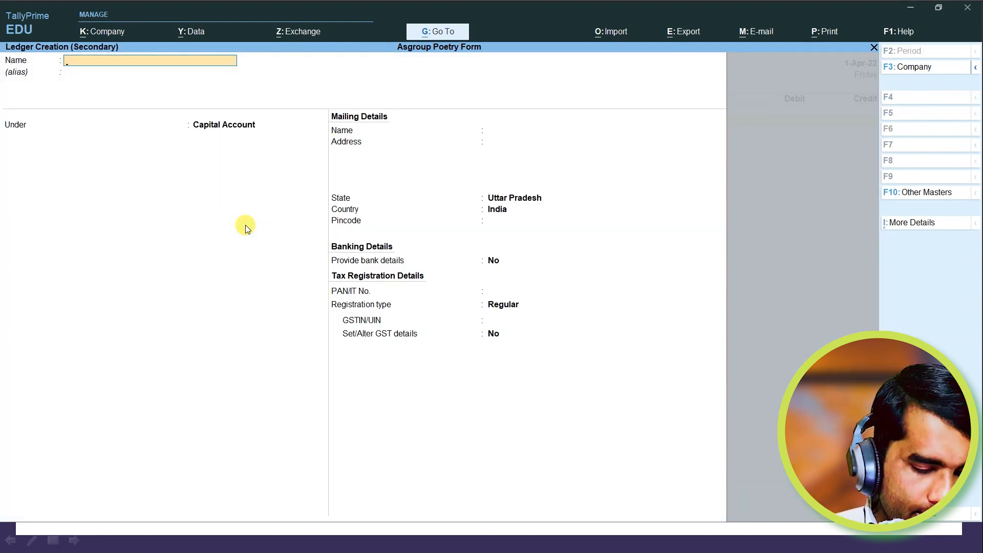
text(Icici)
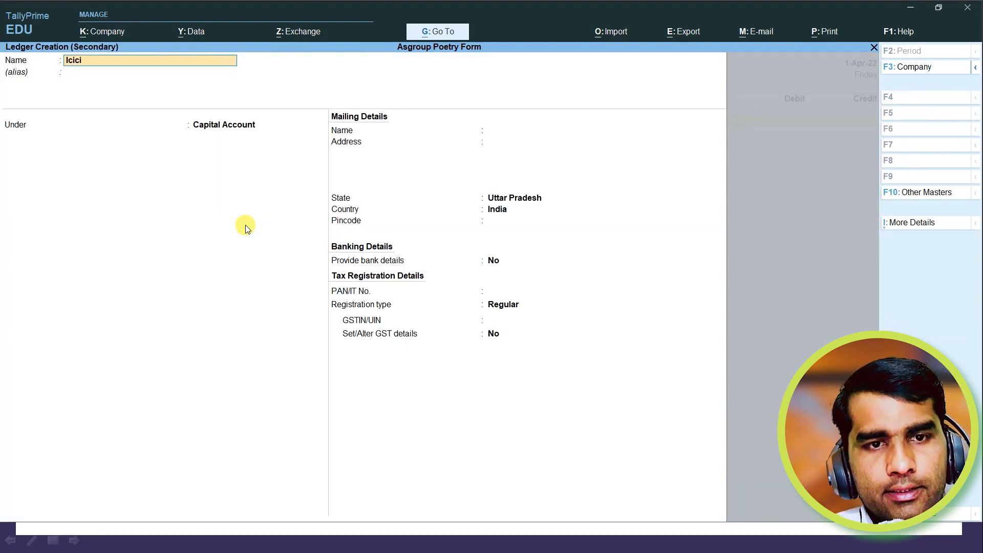
text( Bak)
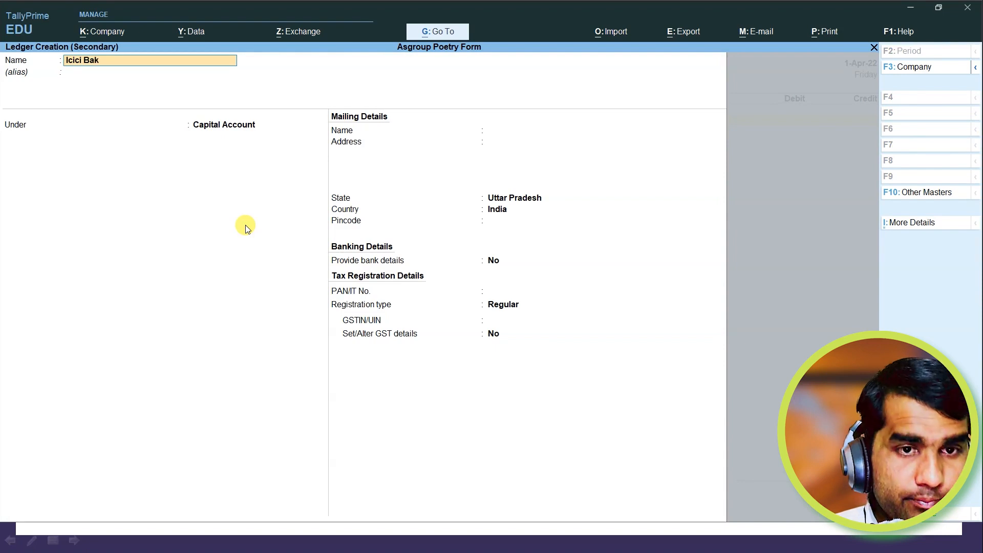
key(BackSpace)
text(nk (L)
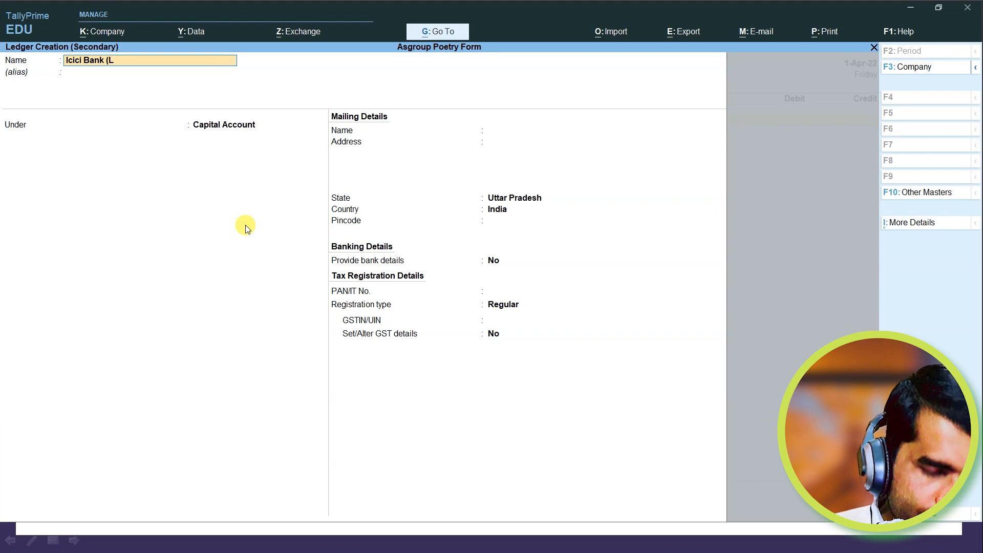
text(oan)
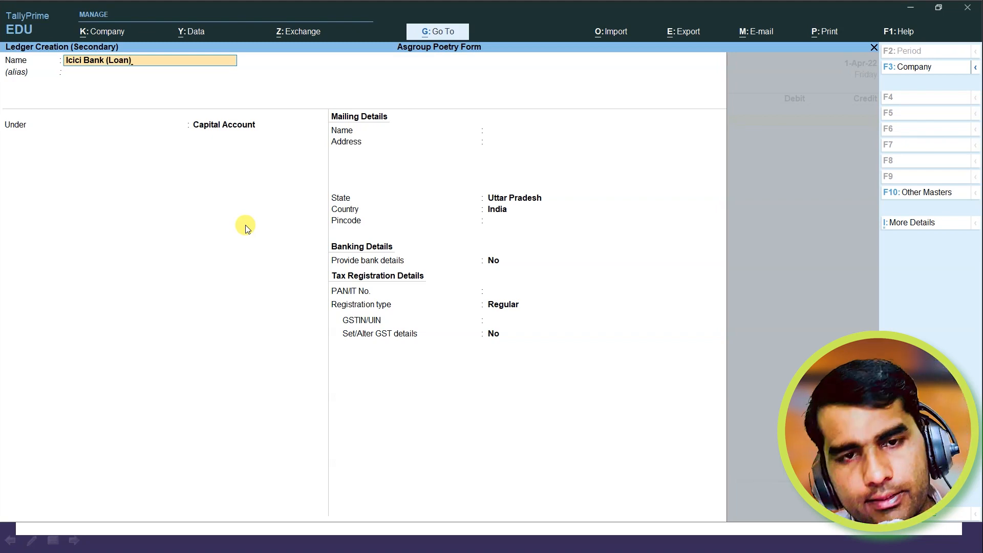
Place the loan ledger under the Bank OD A/c group, leave its account number and IFS code blank, and save it.
key(Return)
text(B)
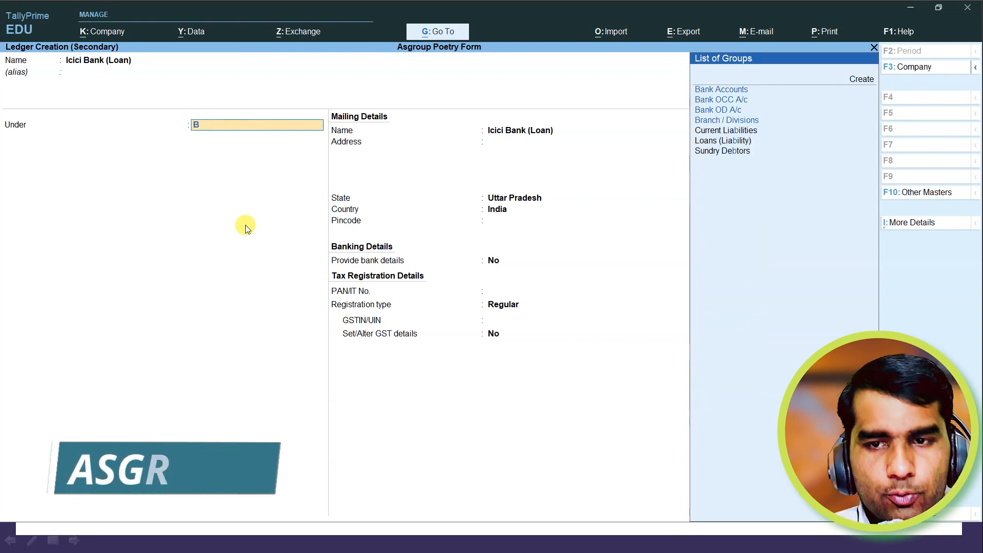
key(Down)
key(Down)
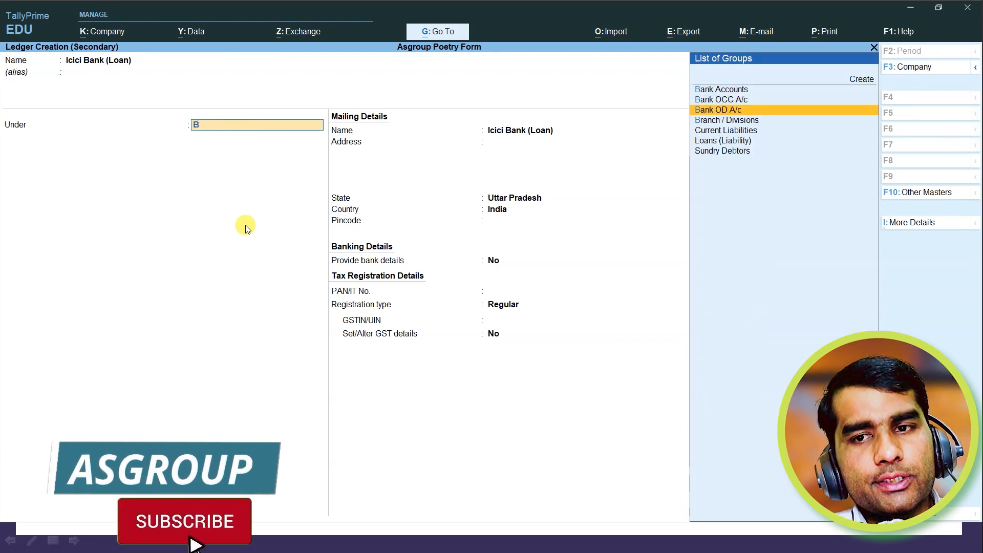
key(Return)
key(Return)
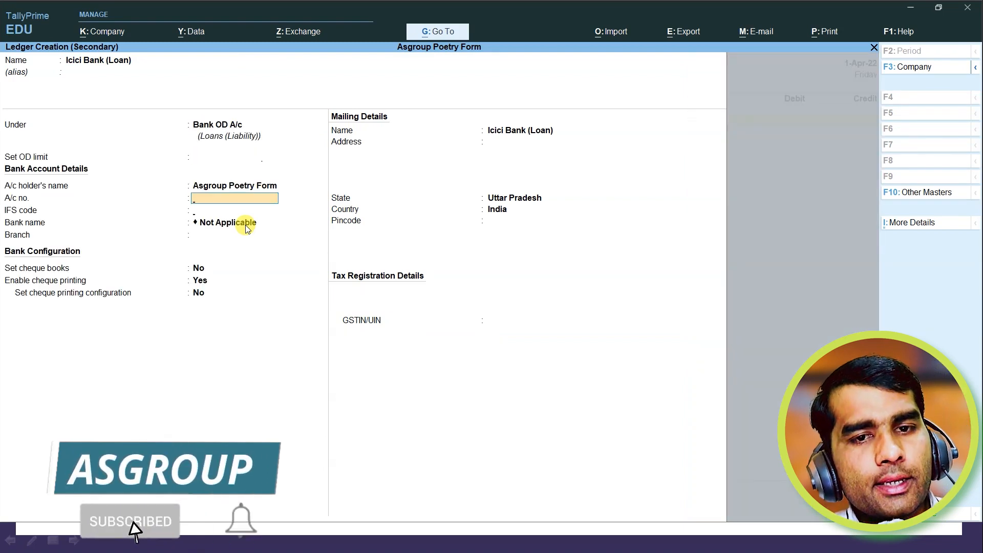
key(Return)
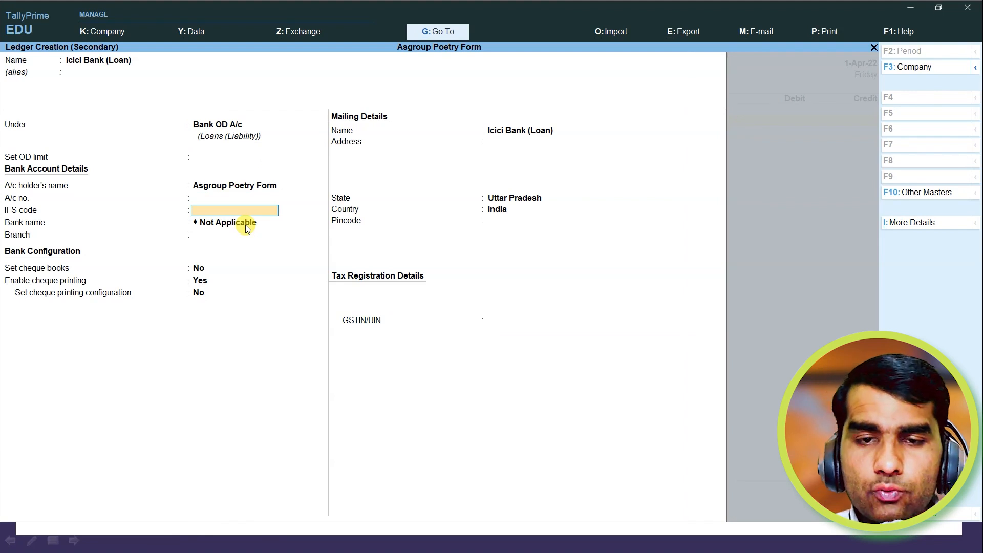
key(ctrl)
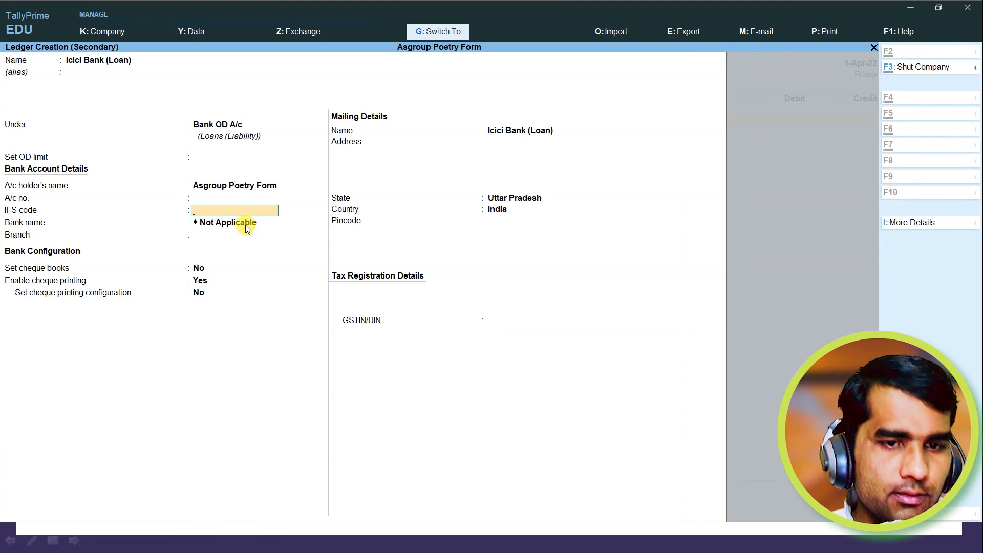
key(ctrl+a)
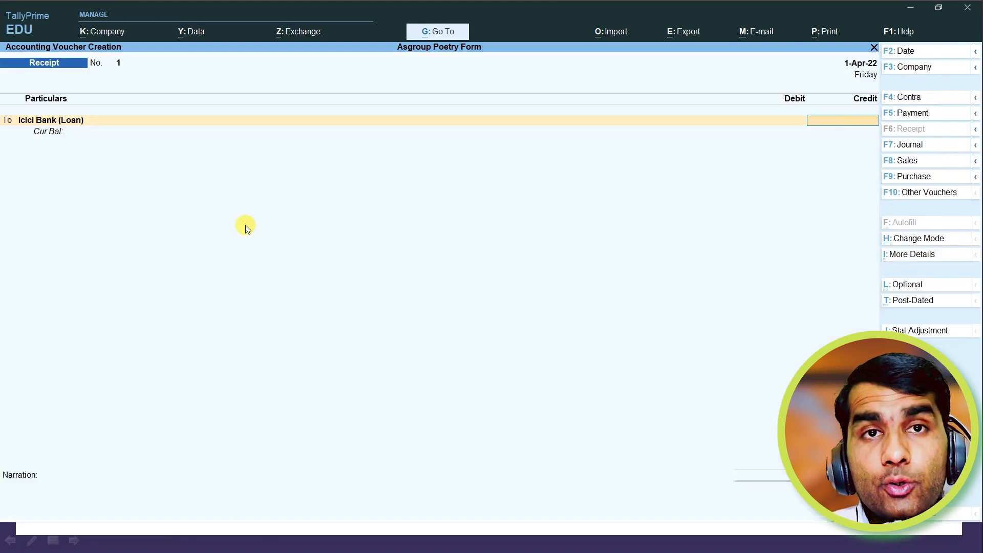
Credit Icici Bank (Loan) with 5,00,000 and accept its bank allocation as a cheque dated 1-Apr-22.
text(5000000.00)
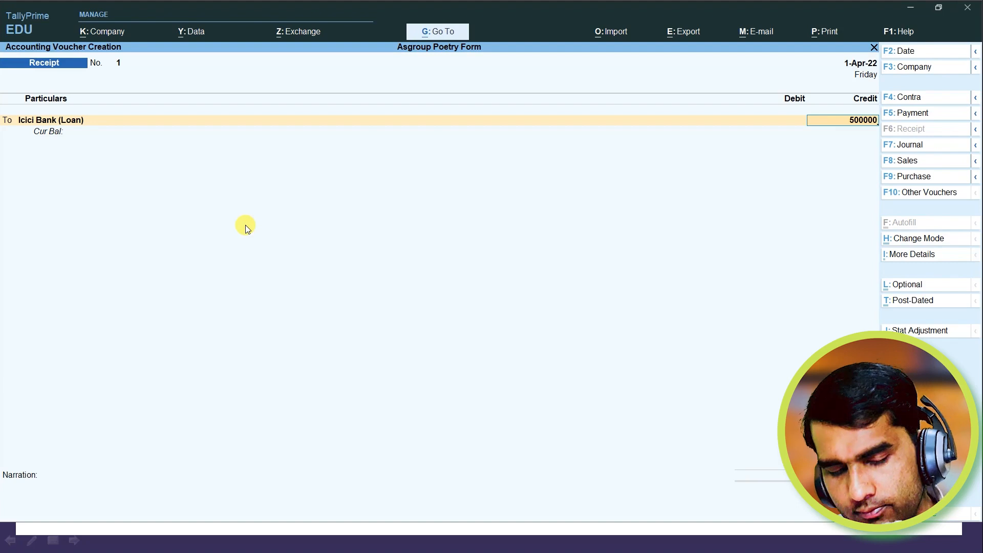
key(Return)
key(Return)
key(Return)
key(Return)
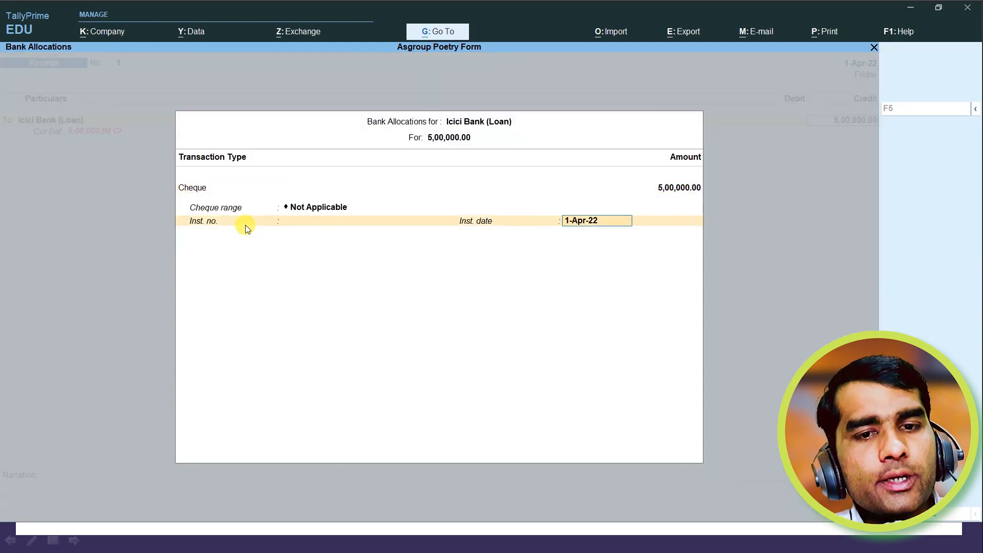
key(Return)
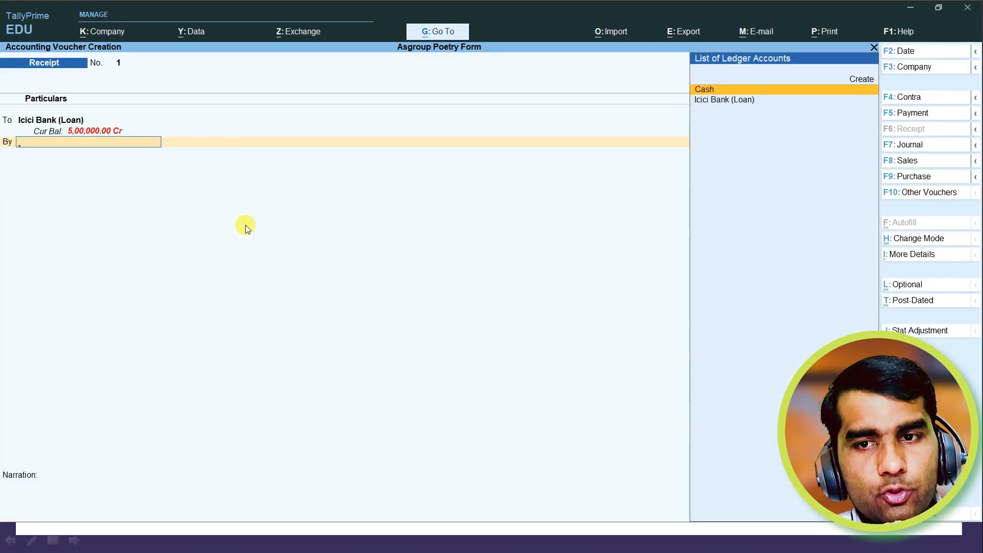
Debit Cash with 5,00,000, save the receipt voucher, and leave voucher creation.
key(Return)
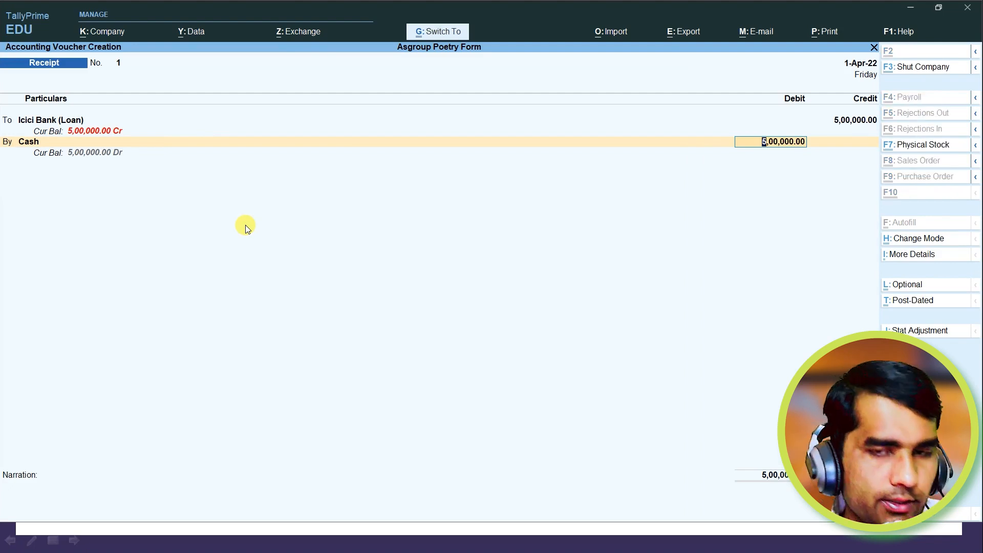
key(Return)
key(Return)
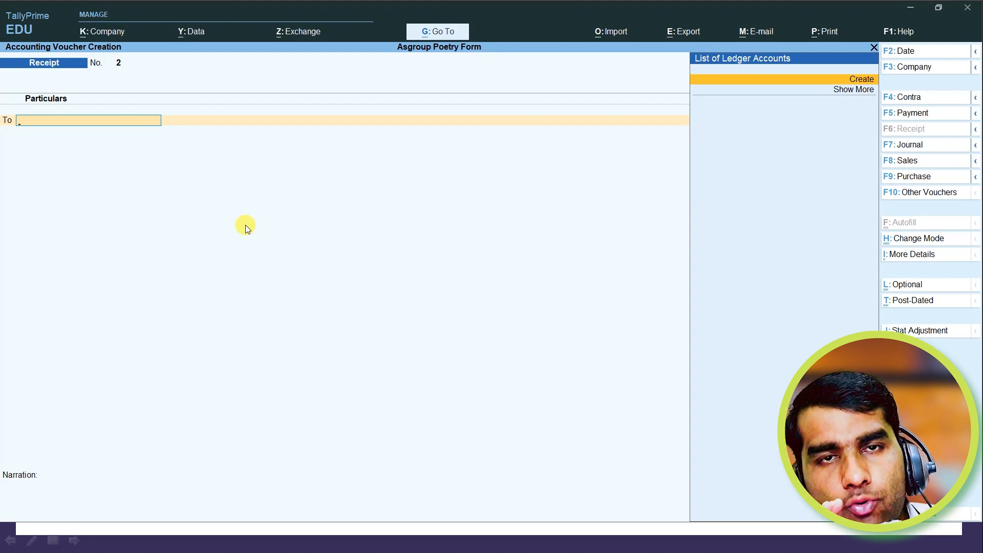
key(Escape)
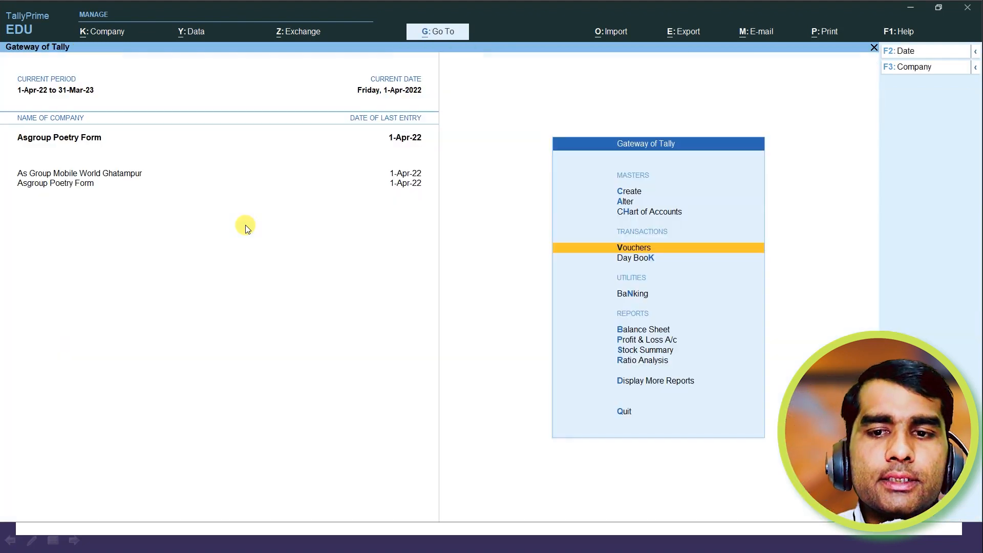
View the company's Balance Sheet to check the loan entry, and close the report.
key(Down)
key(Down)
key(Down)
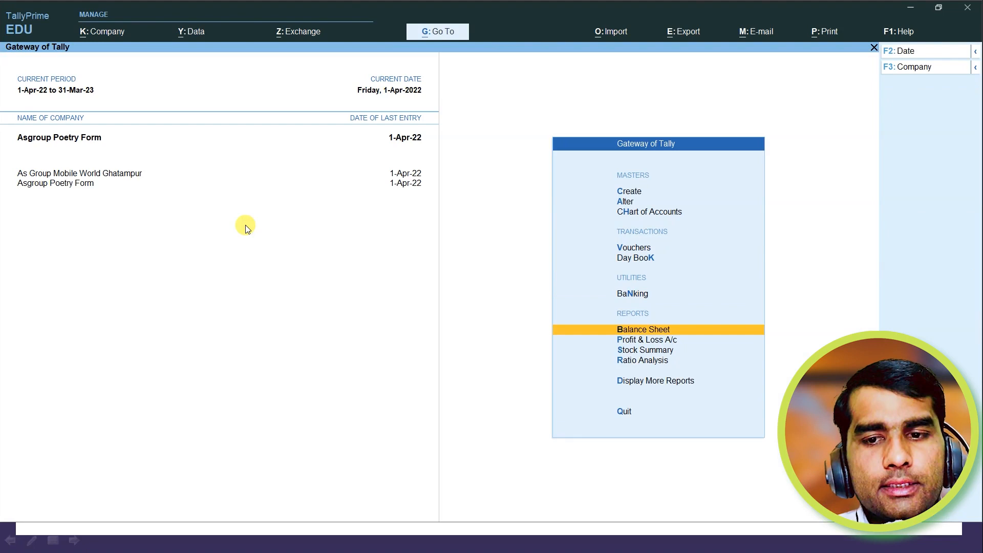
key(Return)
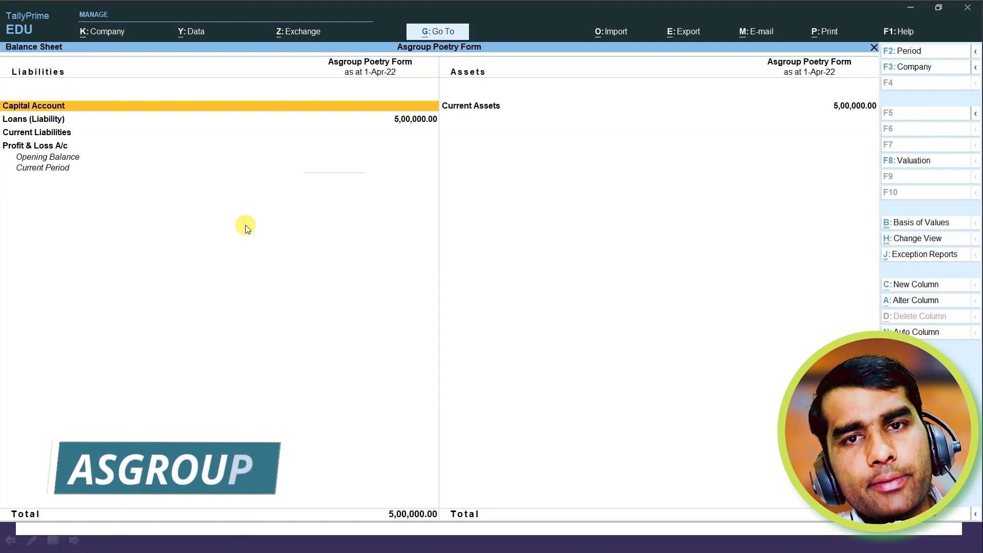
key(Escape)
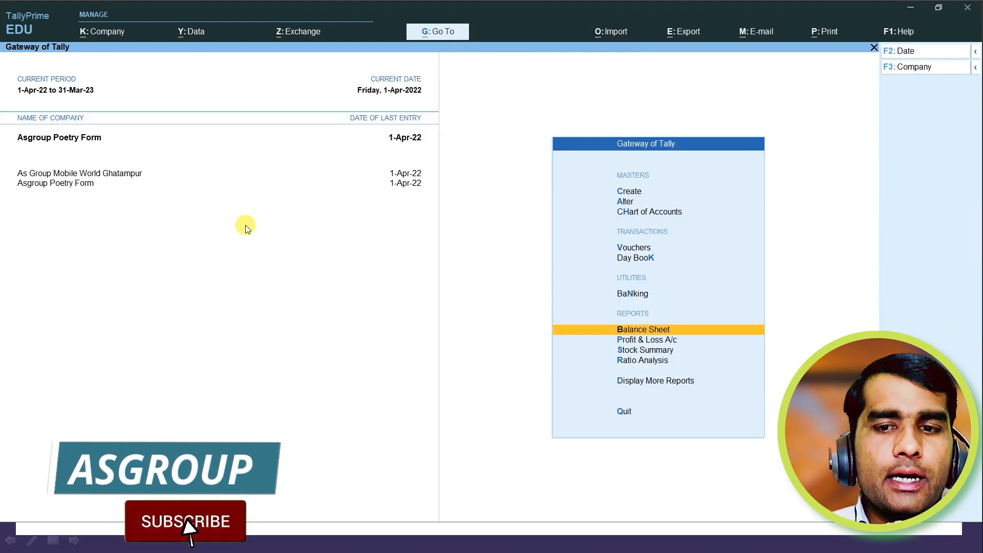
Check the land purchase in the PowerPoint slide show, and start a new payment voucher in TallyPrime.
key(Up)
key(Up)
key(Up)
key(alt+Tab)
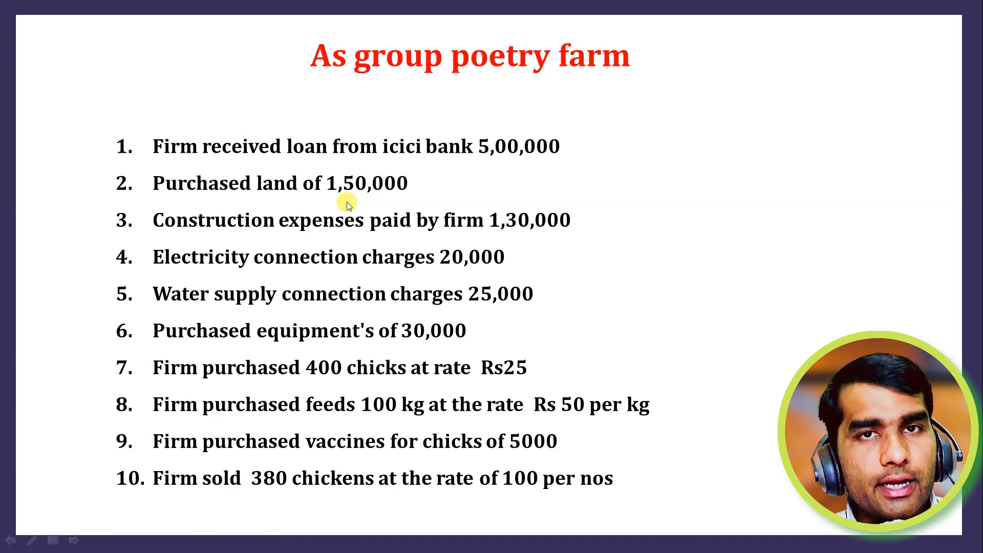
key(alt+Tab)
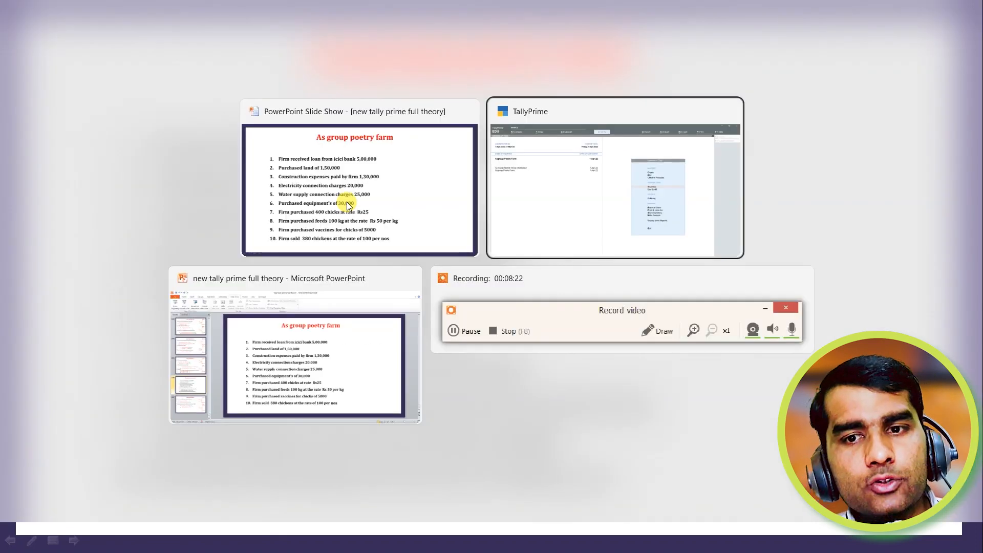
key(Return)
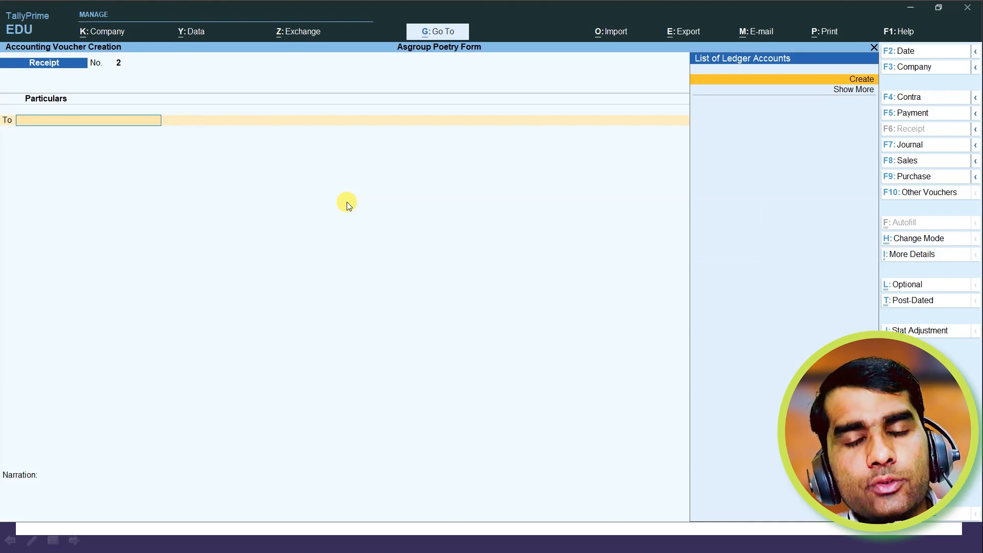
key(F5)
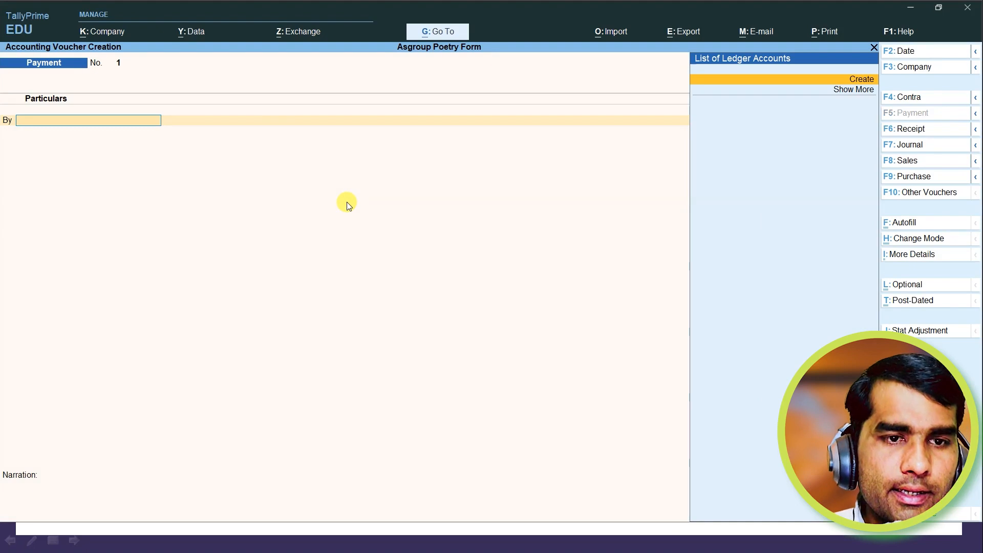
Create a ledger named Land under Fixed Assets for the payment's debit line, leaving the tax classification blank.
key(Return)
text(Landf)
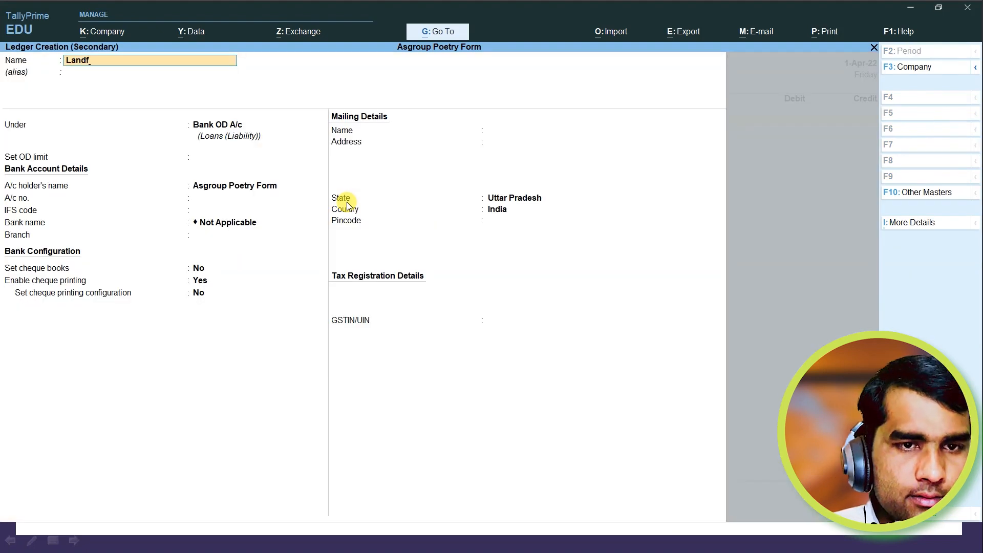
key(BackSpace)
key(Return)
key(Return)
text(F)
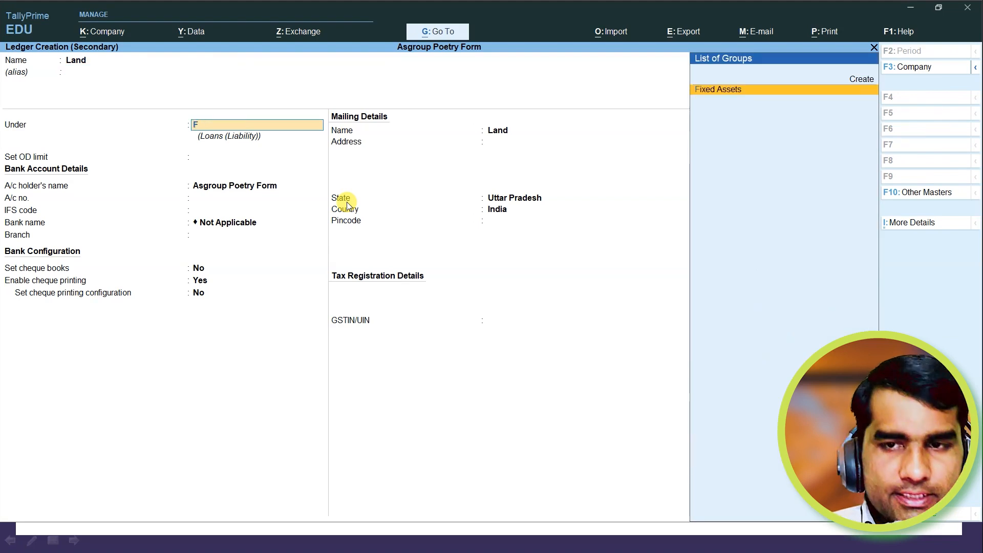
key(Return)
key(ctrl+a)
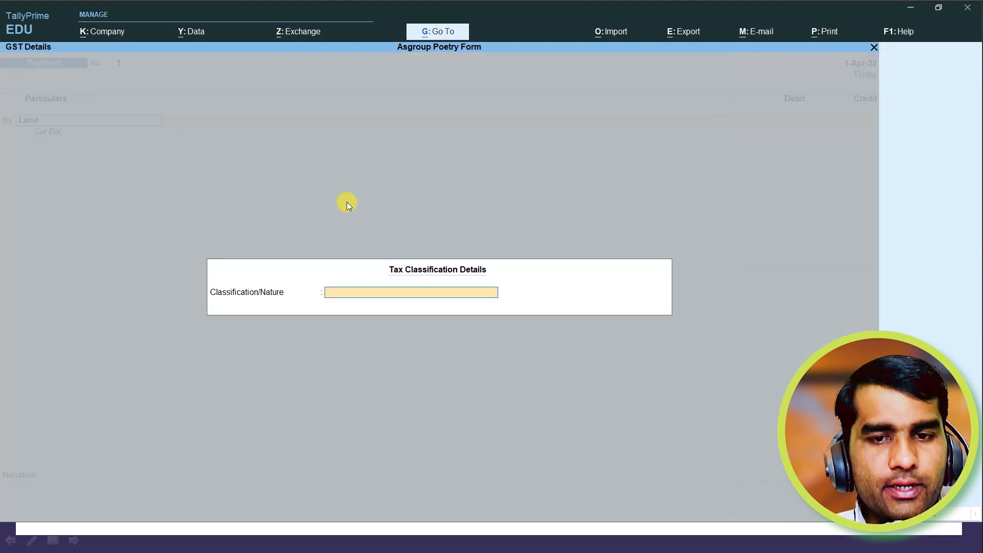
key(Return)
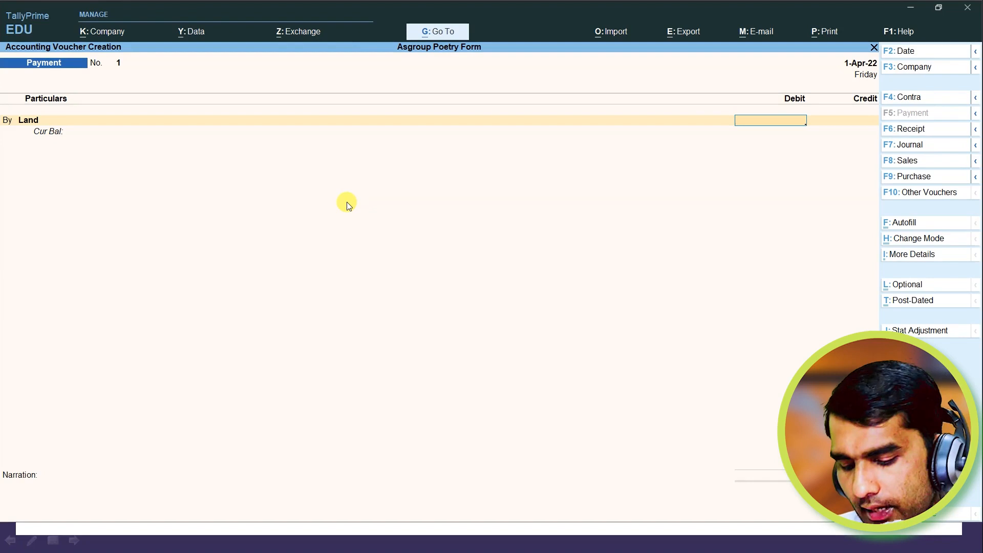
Check the land amount in the PowerPoint slide show, and debit Land with 1,50,000 in the TallyPrime payment voucher.
key(alt+Tab)
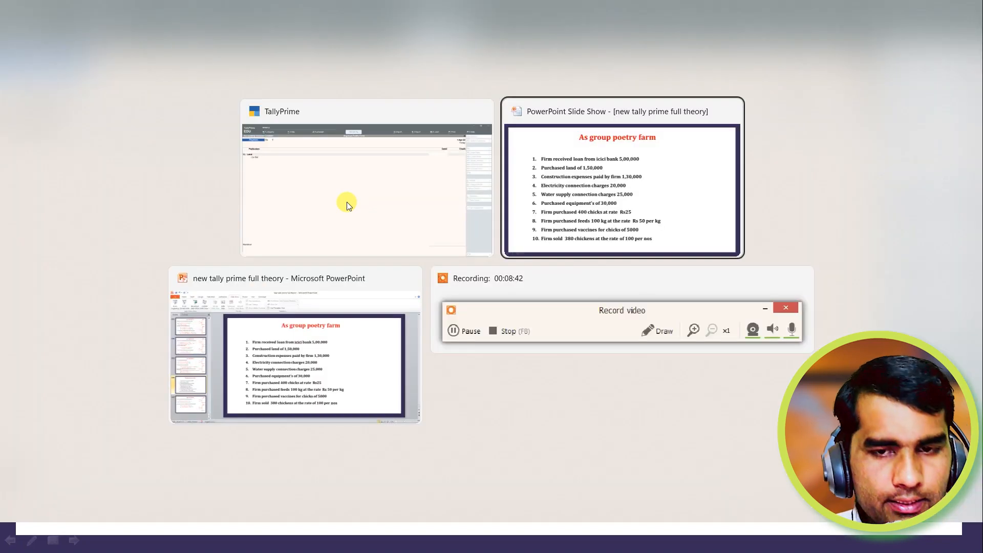
key(alt+Tab)
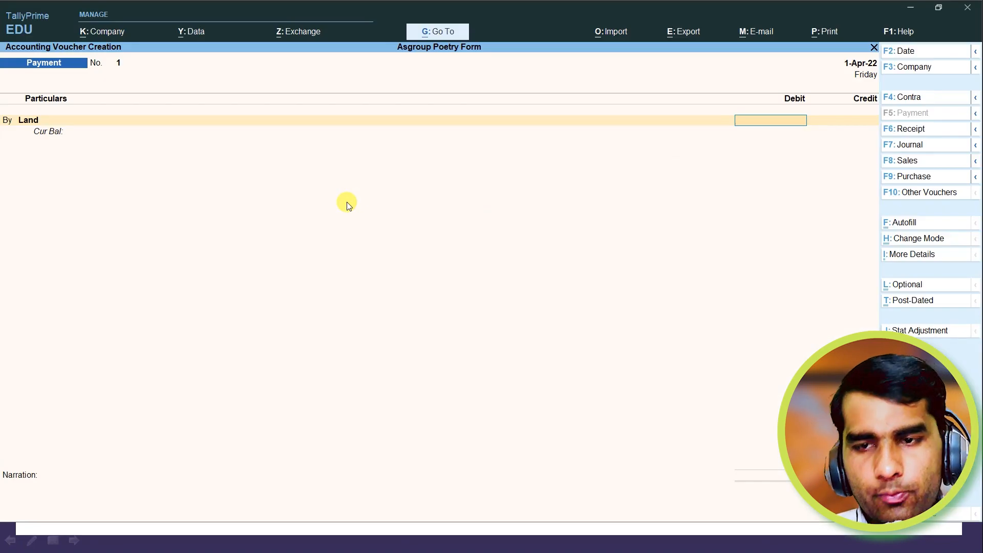
text(150000)
key(Return)
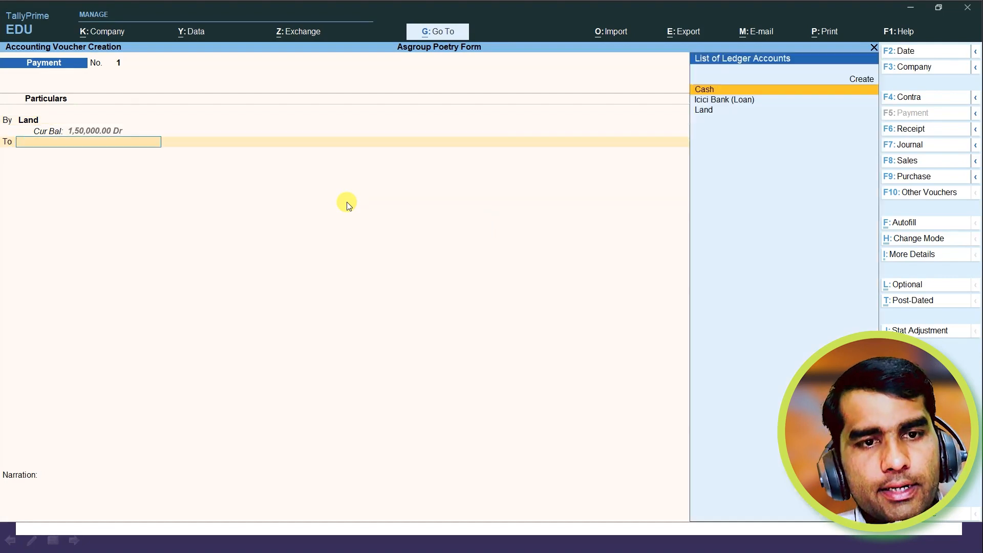
Credit Cash for the land purchase and save the payment voucher.
text(c)
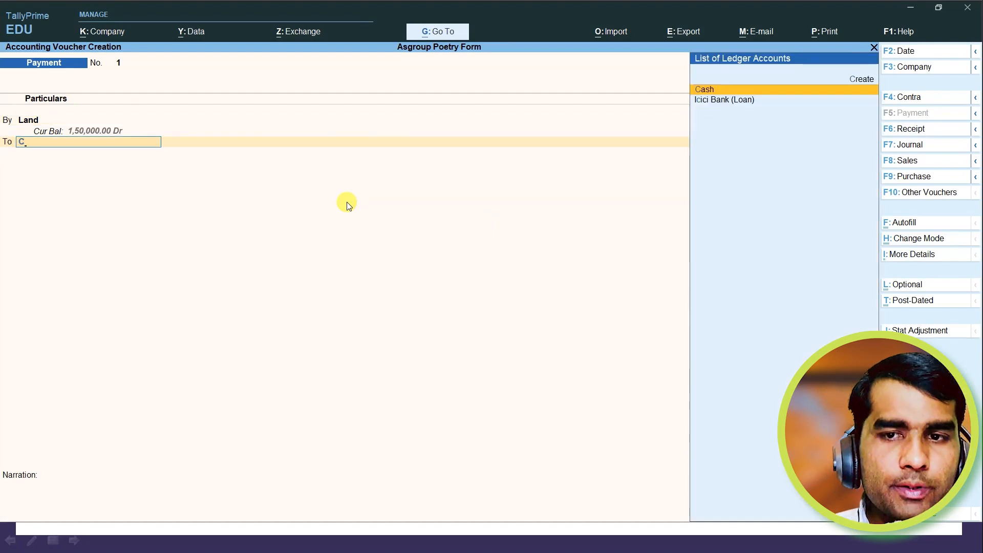
key(Return)
key(Return)
key(Return)
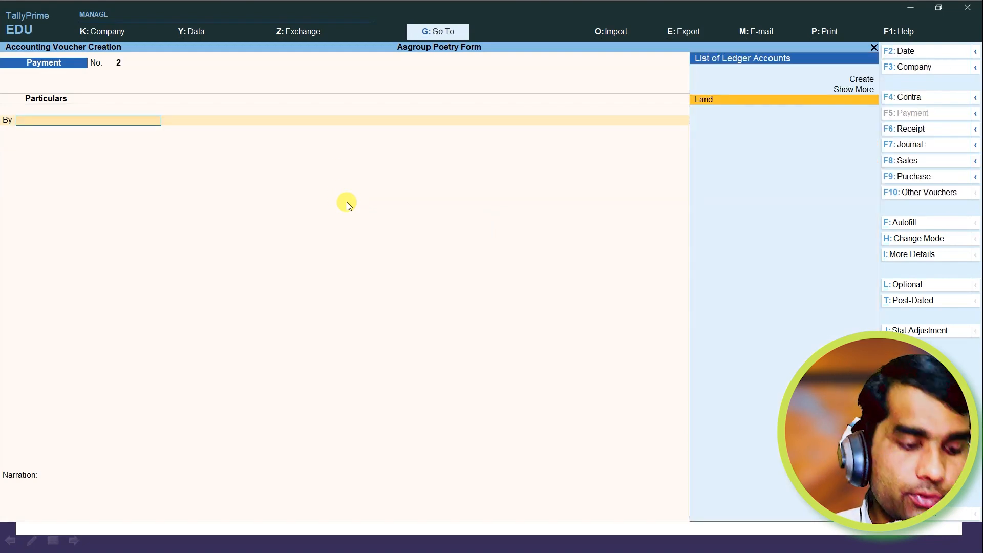
Check the construction expenses in the PowerPoint slide show, and start a ledger named Construction Espenses from the TallyPrime payment voucher.
key(alt+Tab)
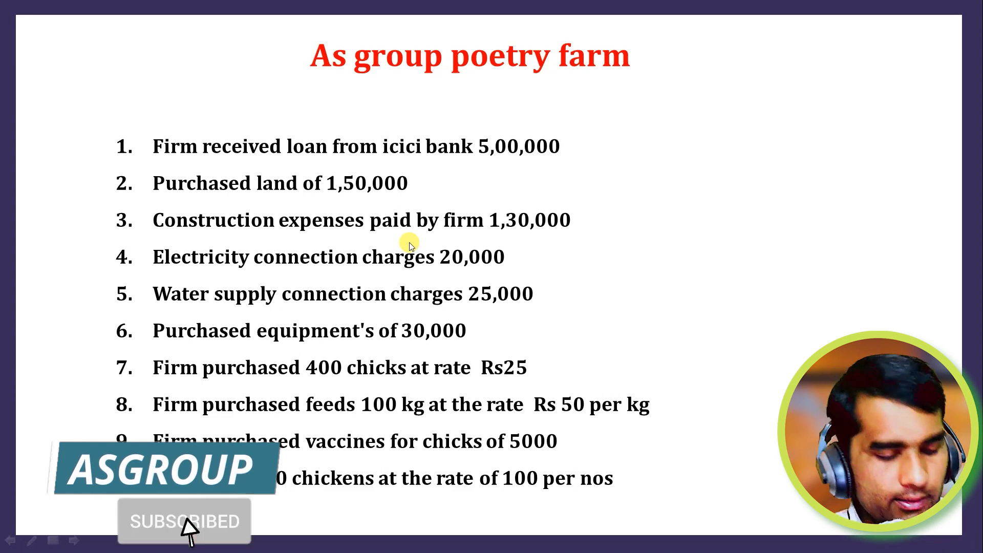
key(alt+Tab)
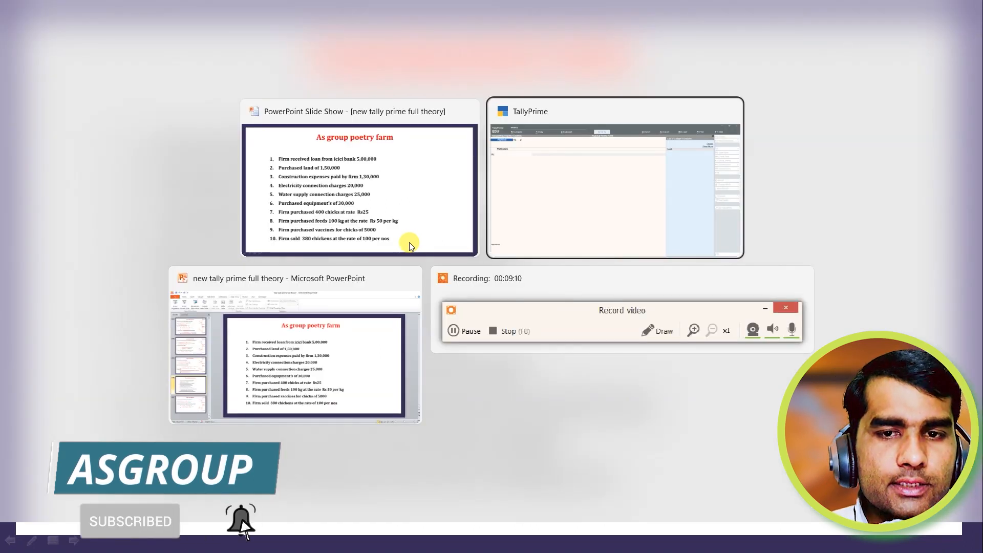
key(Up)
key(Up)
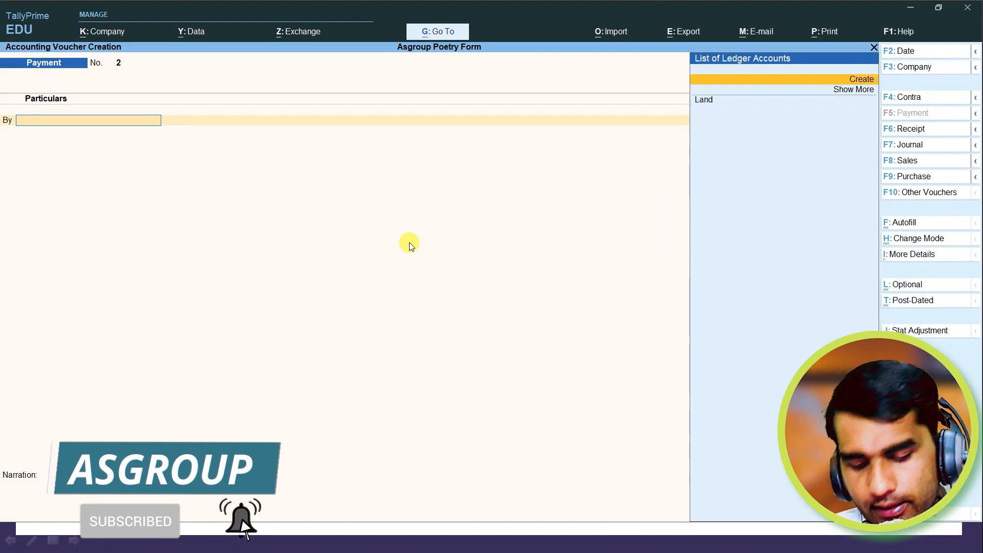
key(Return)
text(Construction Espenses)
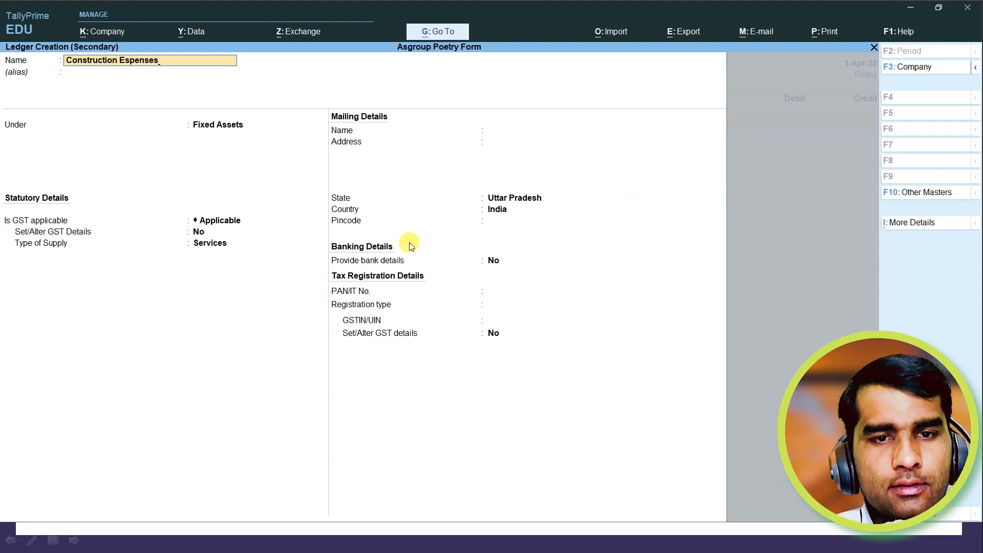
Place the Construction Espenses ledger under Indirect Expenses and save it, leaving the tax classification blank.
key(Return)
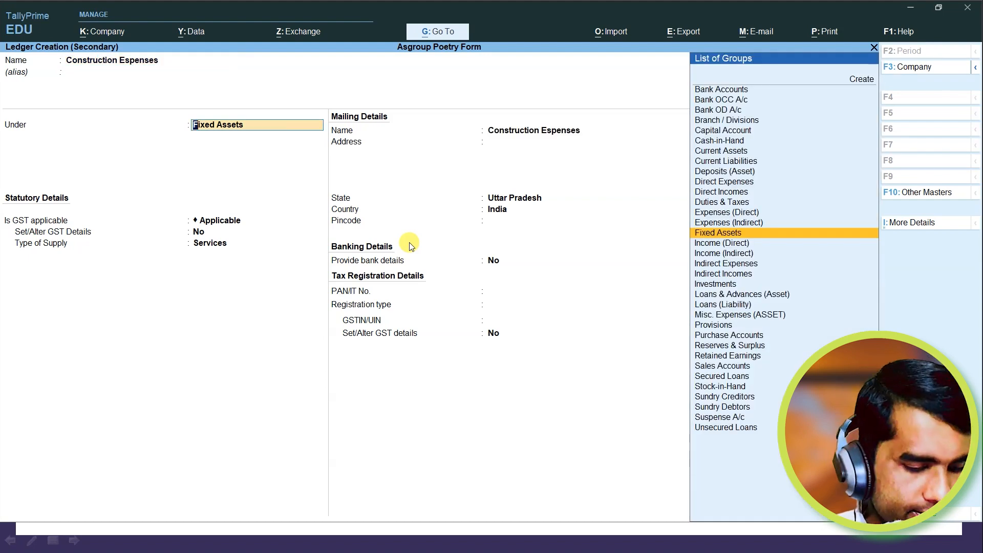
text(i)
key(Down)
key(Down)
key(Down)
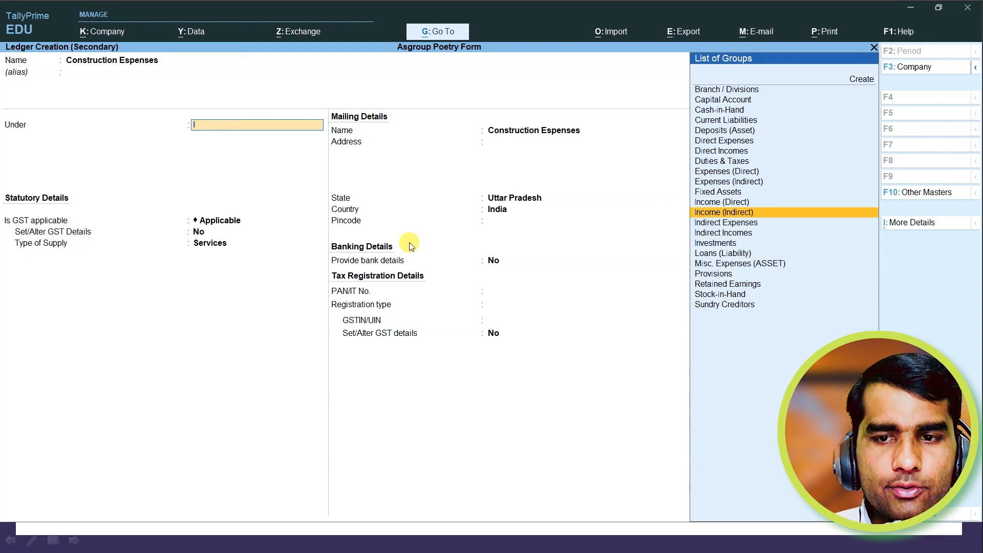
key(Return)
key(ctrl+a)
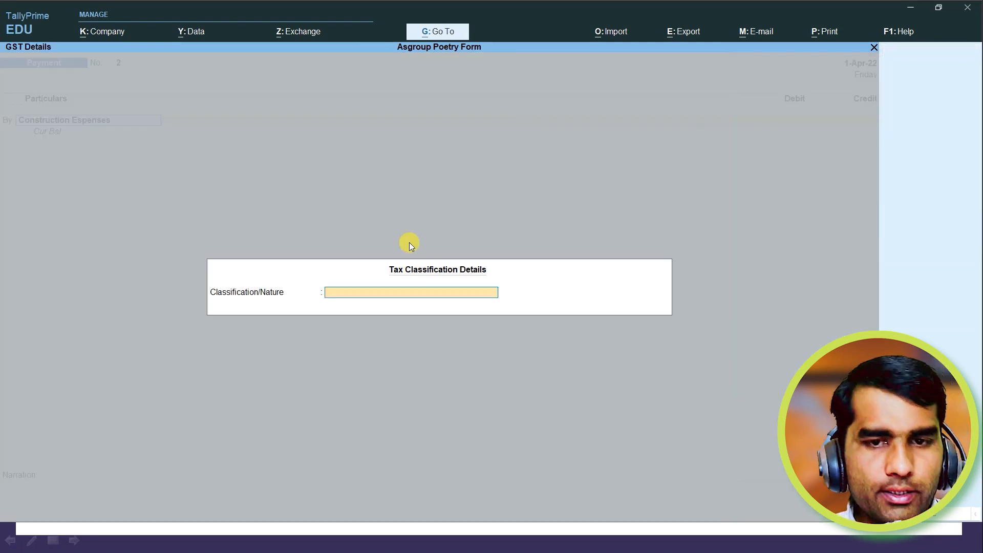
key(Return)
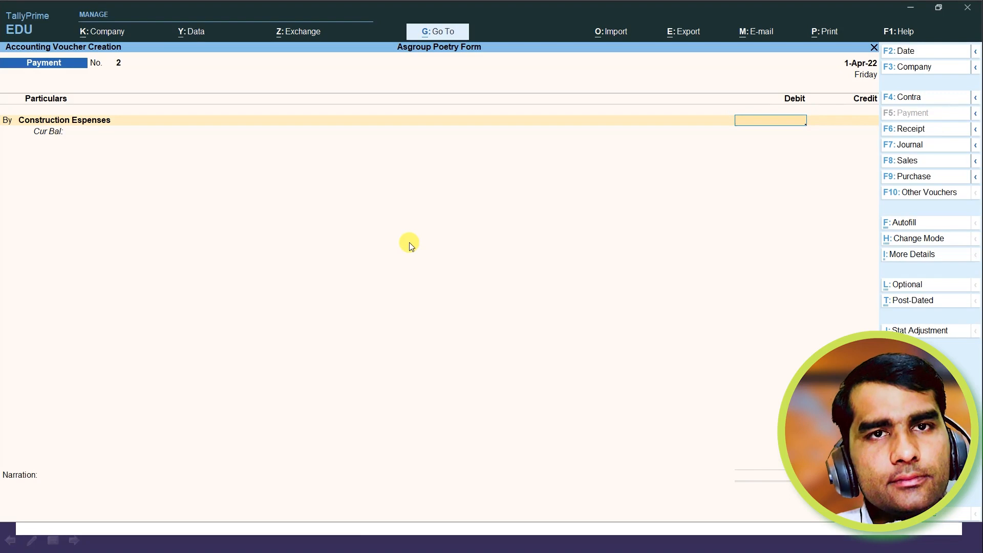
Check the construction amount in the PowerPoint slide show, and debit Construction Espenses with 1,30,000 in the TallyPrime voucher.
key(alt+Tab)
key(alt+Tab)
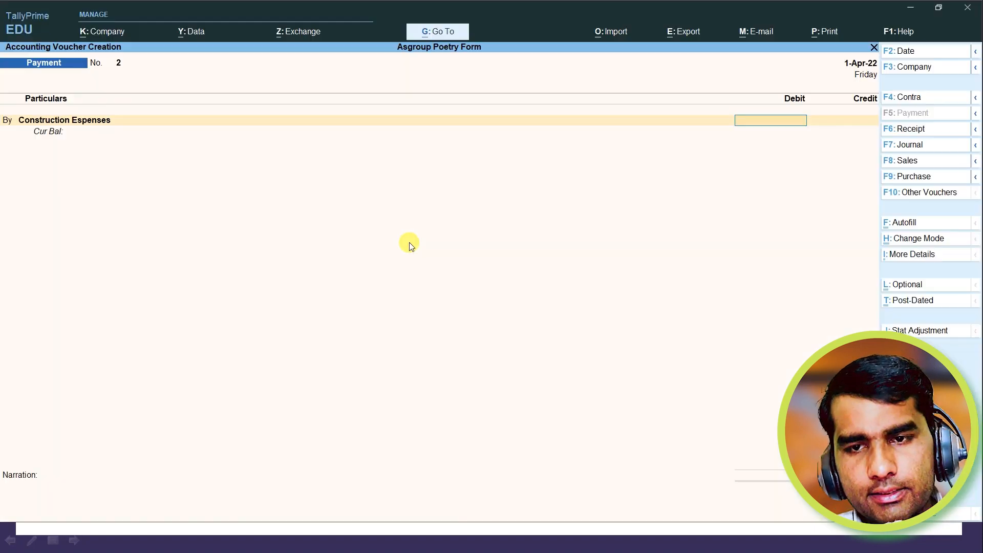
text(130000)
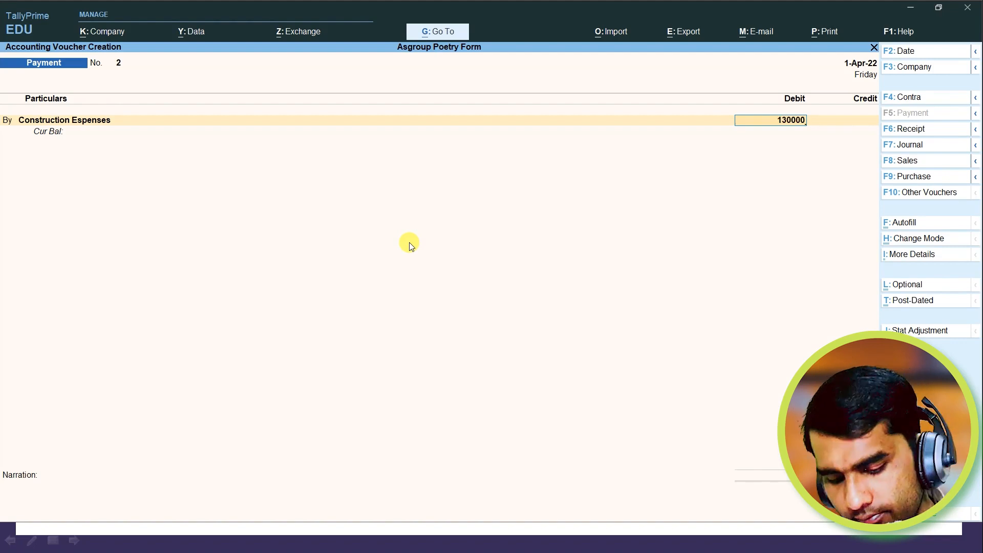
key(Return)
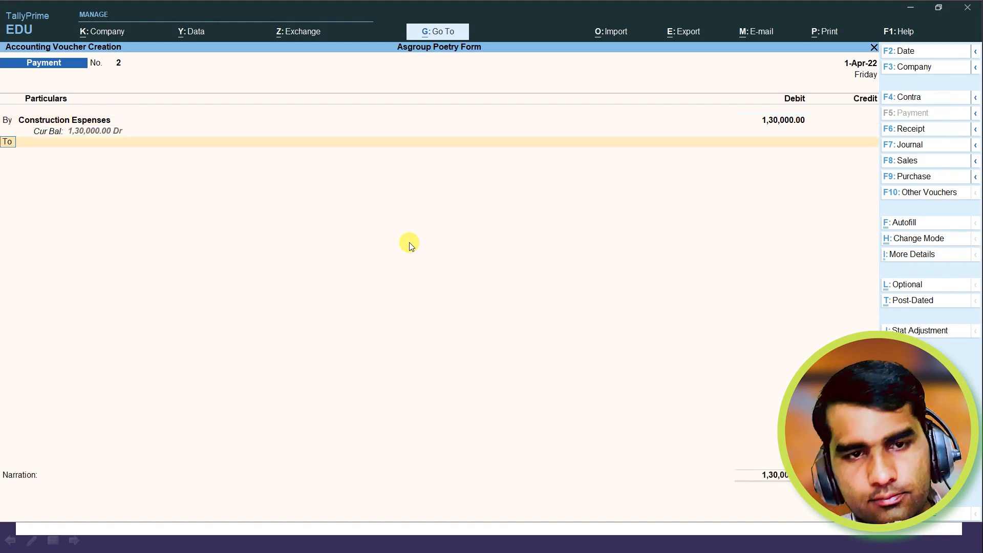
Credit Cash for the construction expenses and save the payment voucher without a narration.
key(Return)
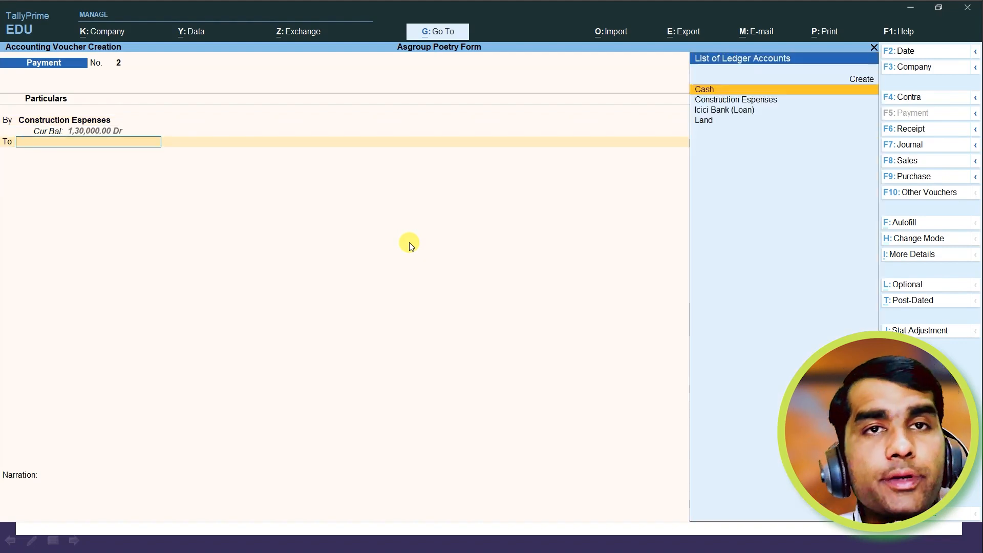
key(Return)
key(Return)
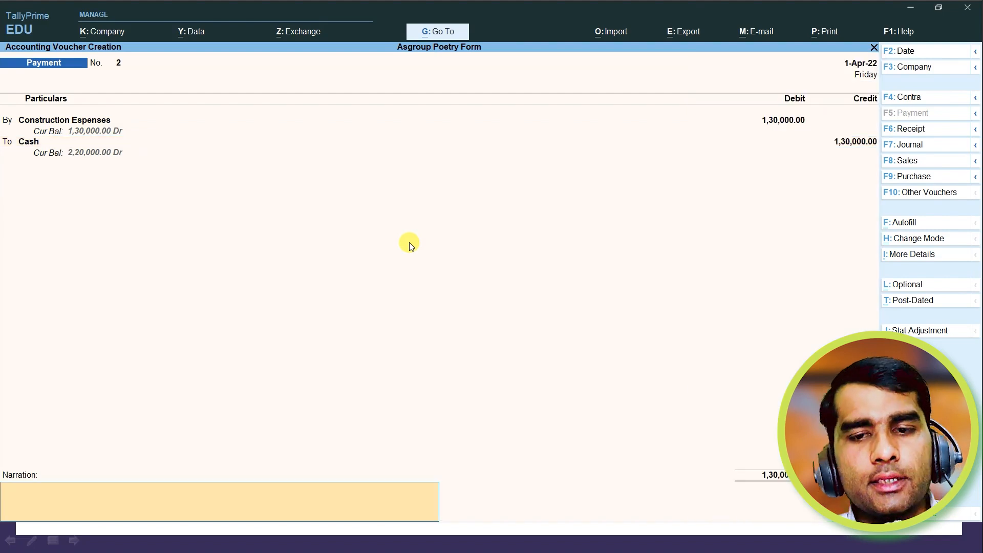
key(ctrl+a)
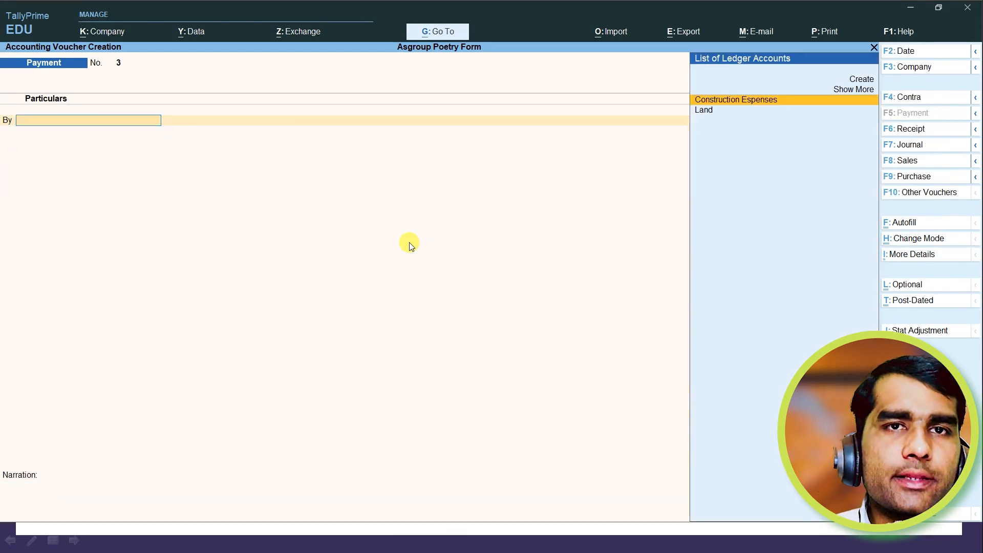
Check the electricity and water connection charges in the PowerPoint slide show, and start a new ledger from the TallyPrime payment voucher.
key(alt+Tab)
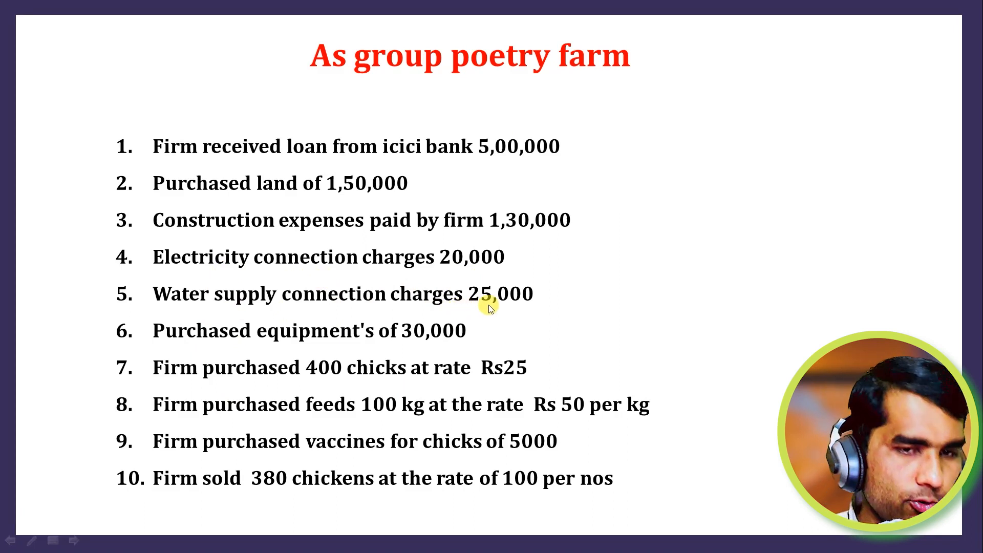
key(alt+Tab)
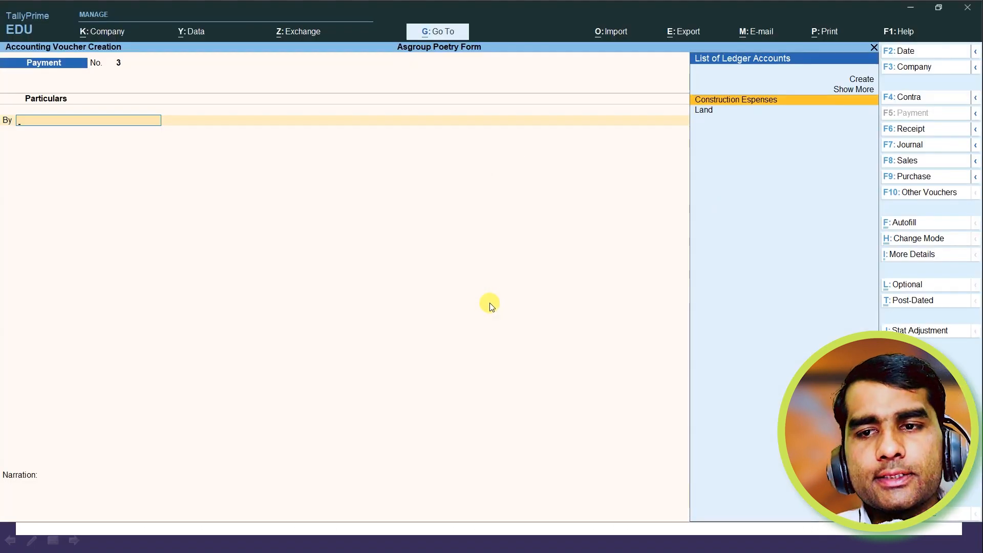
key(Up)
key(Up)
key(Return)
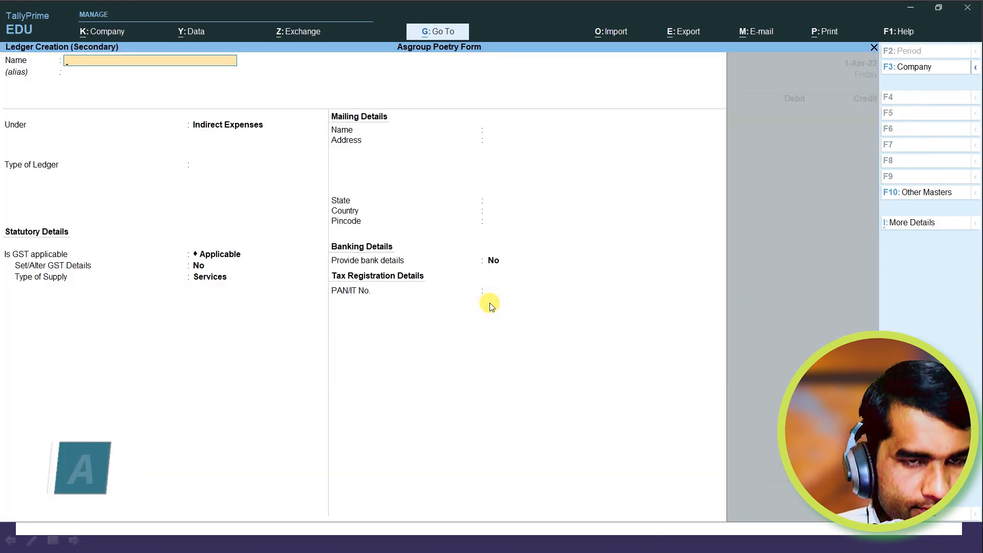
Name the ledger Electricity Bill, keep it under Indirect Expenses, and save it with the tax classification left blank.
text(Electrcii)
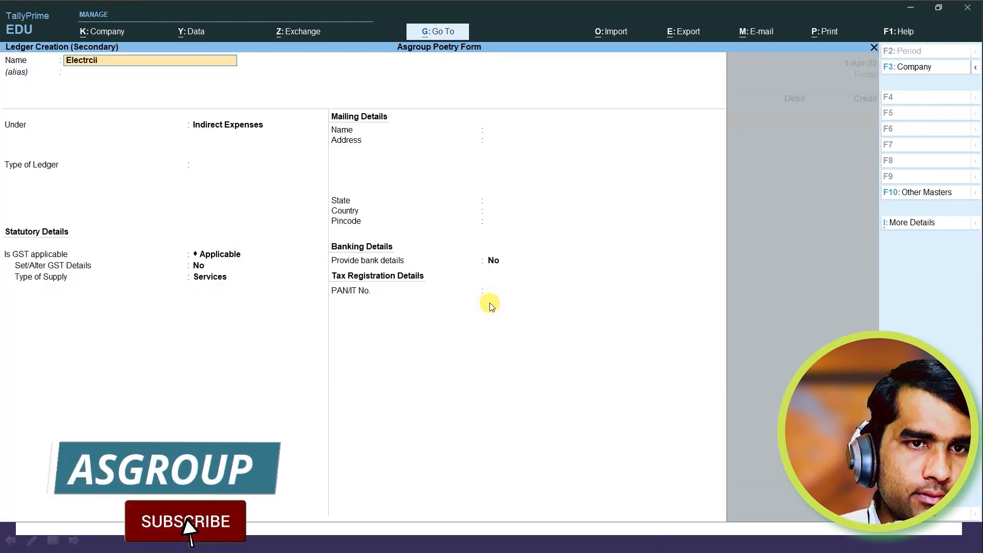
key(BackSpace)
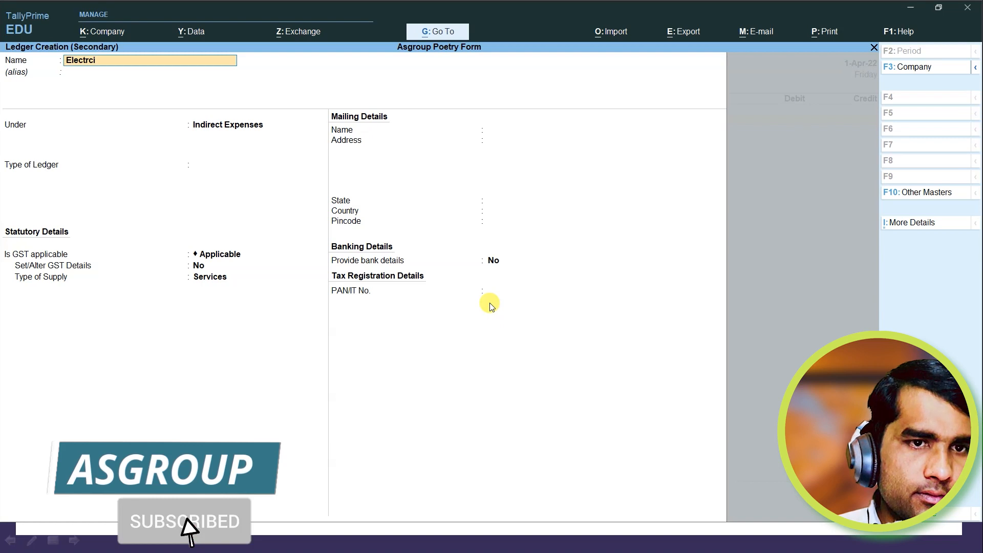
key(BackSpace)
text(icity Biull)
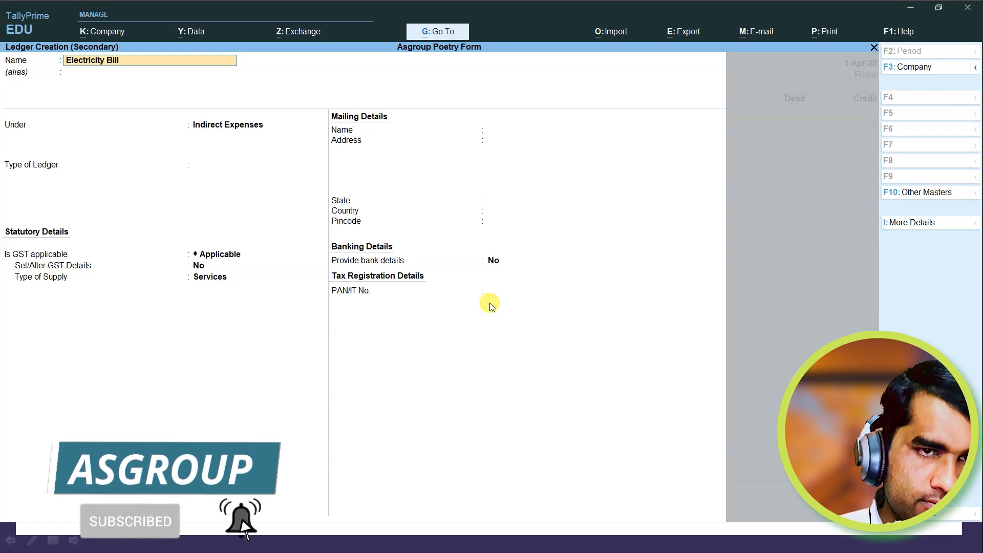
key(Return)
key(Return)
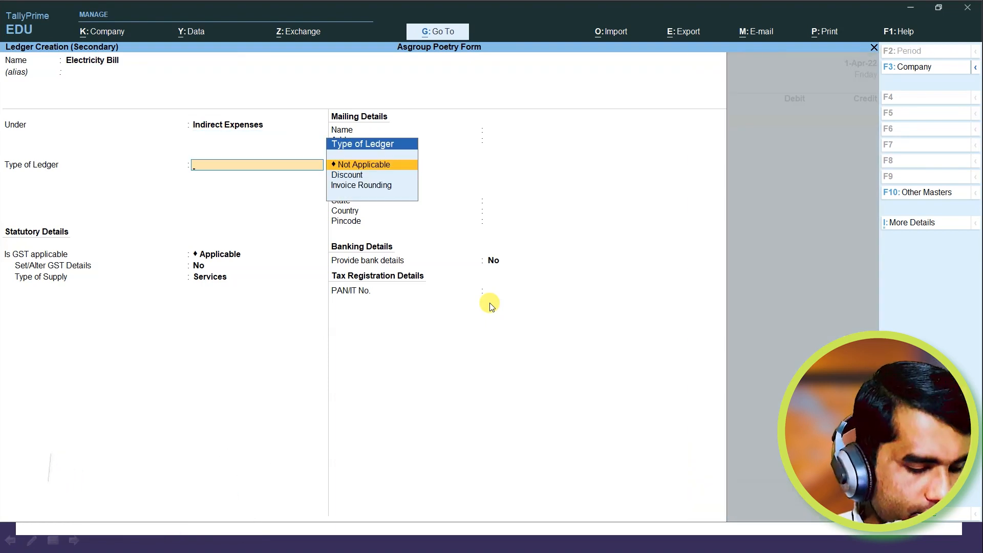
key(ctrl+a)
key(Return)
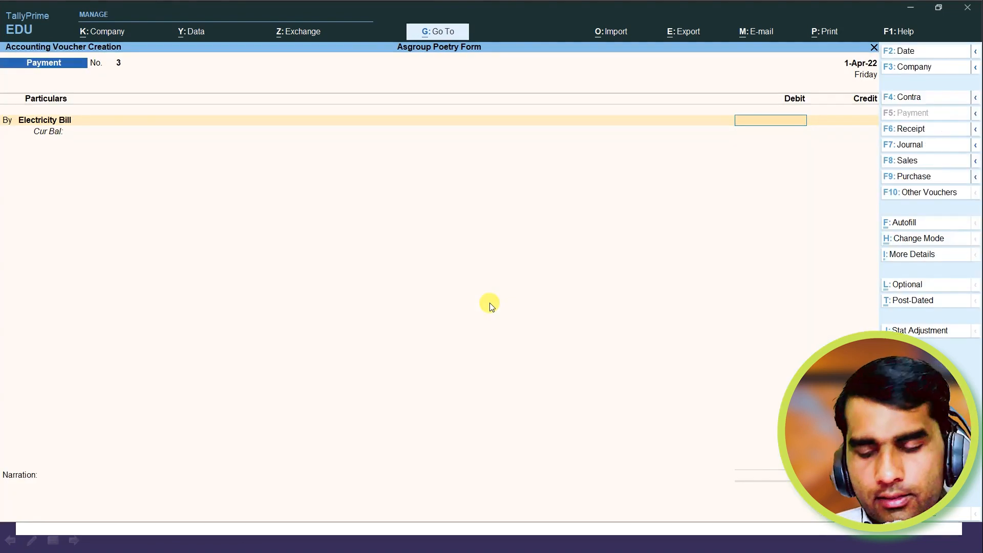
Debit Electricity Bill with 20,000, credit Cash, and save the payment voucher.
text(20000)
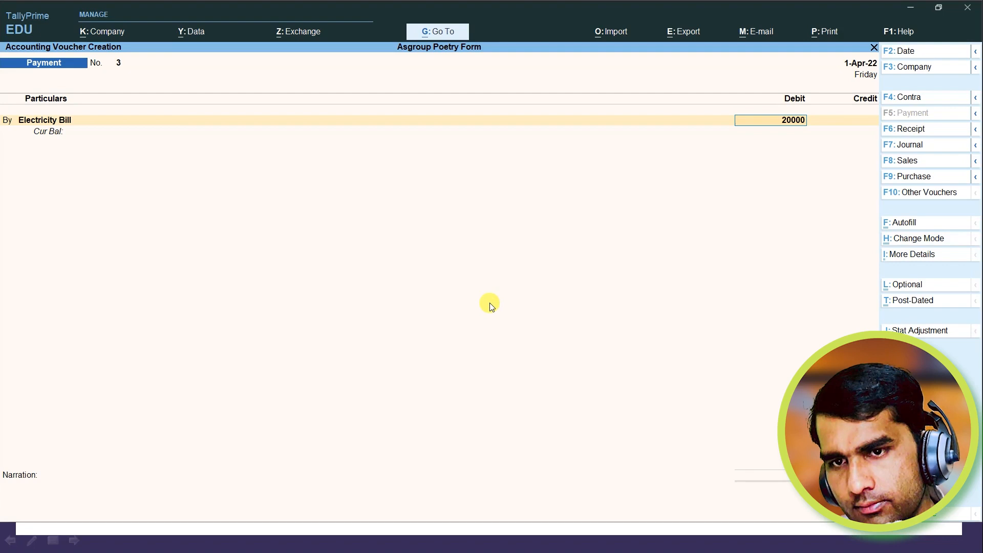
key(Return)
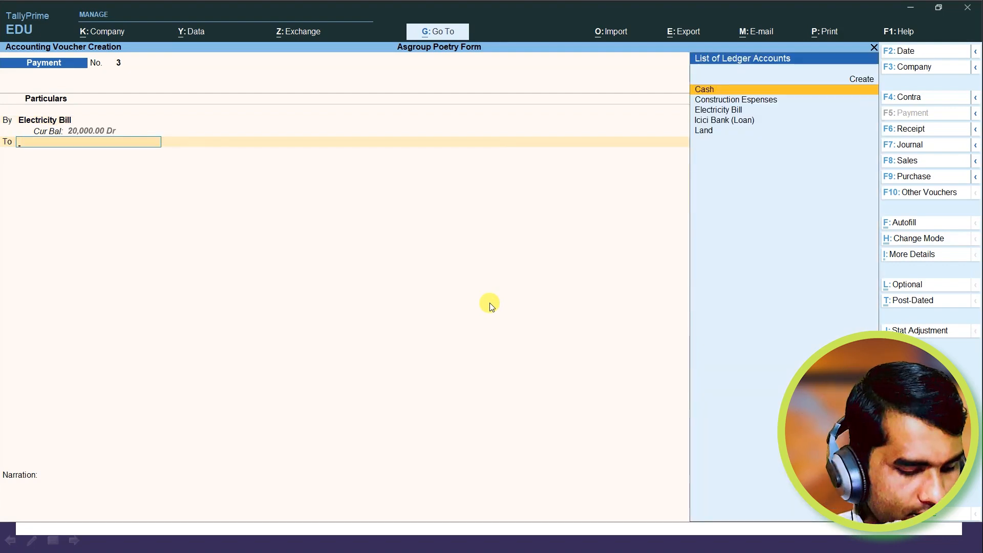
key(Return)
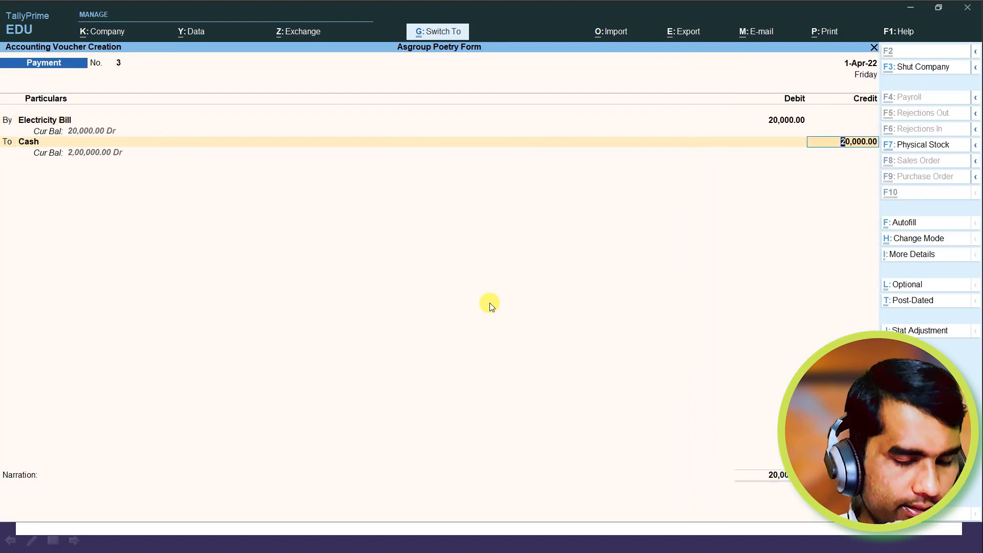
key(ctrl+a)
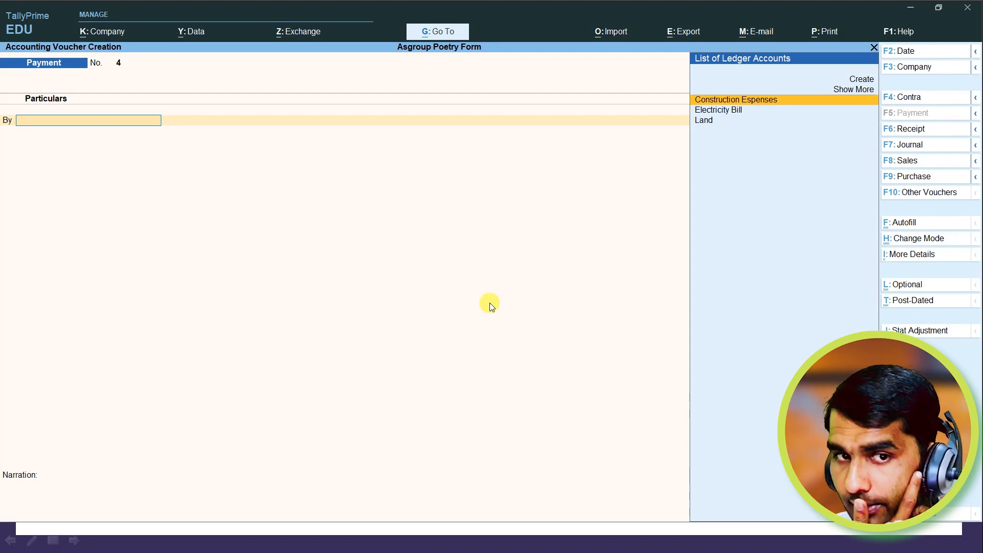
Create a ledger named Water Supply Connection Charges under Indirect Expenses for the debit line, leaving the tax classification blank.
key(Up)
key(Up)
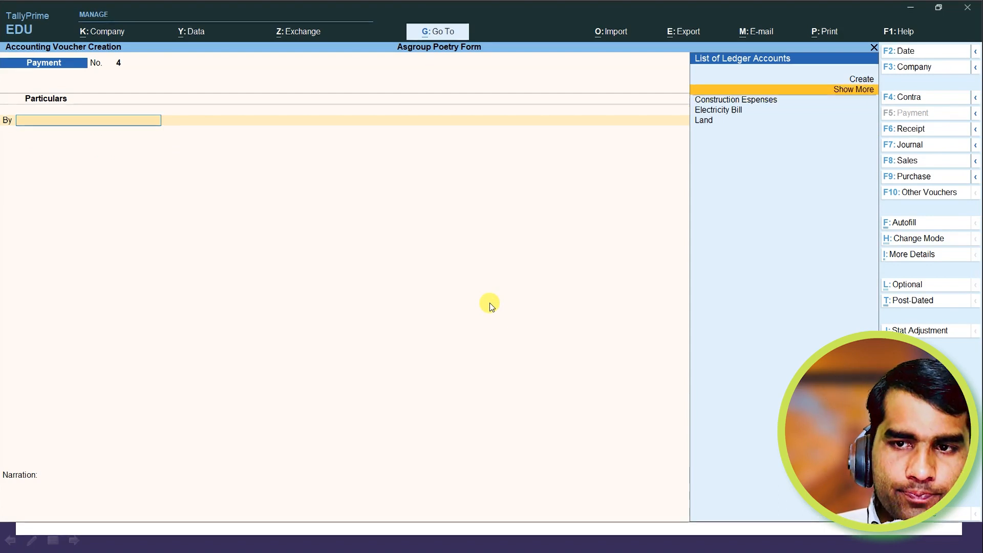
key(Return)
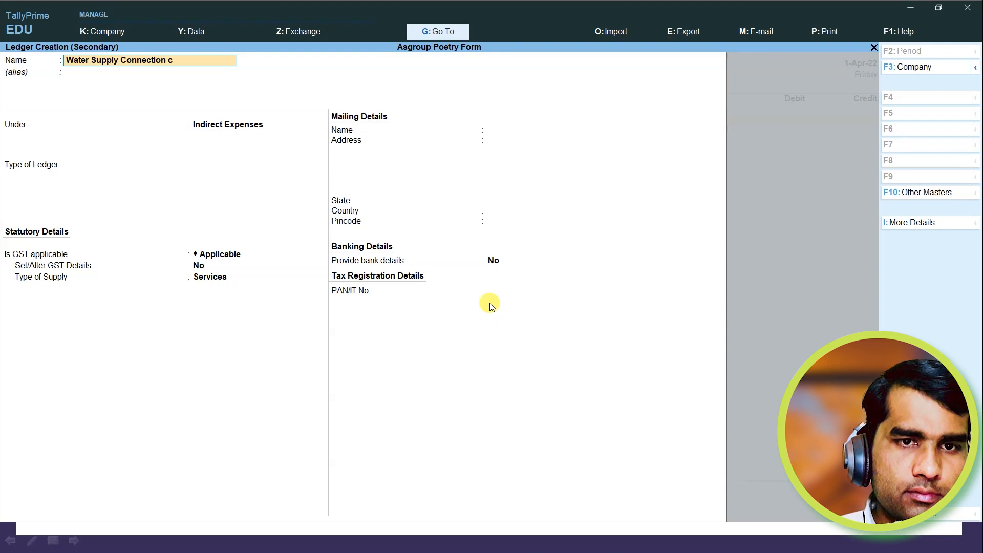
text(ges)
key(Return)
key(Return)
key(Return)
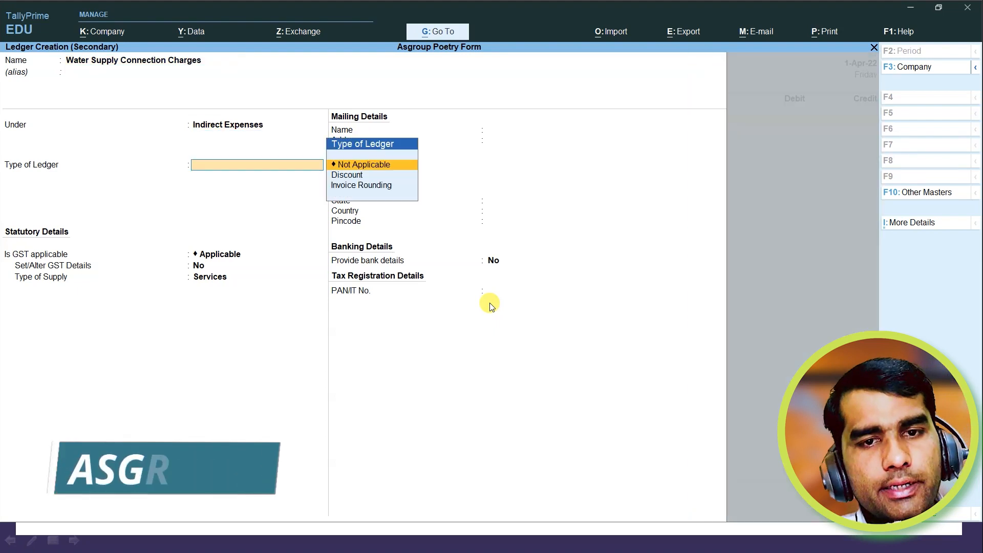
key(ctrl+a)
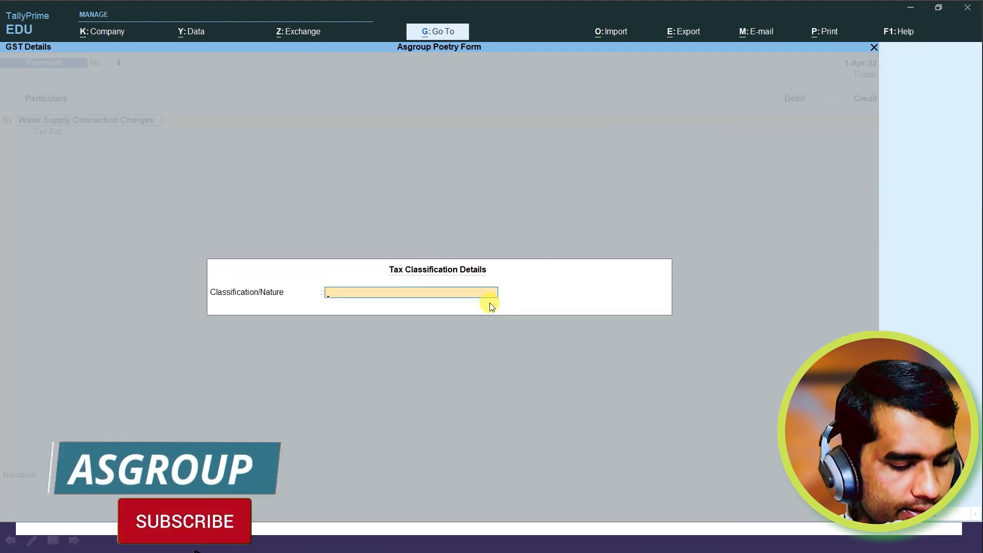
key(Return)
Debit Water Supply Connection Charges with 25,000, credit Cash, and save the payment voucher.
text(25000)
key(Return)
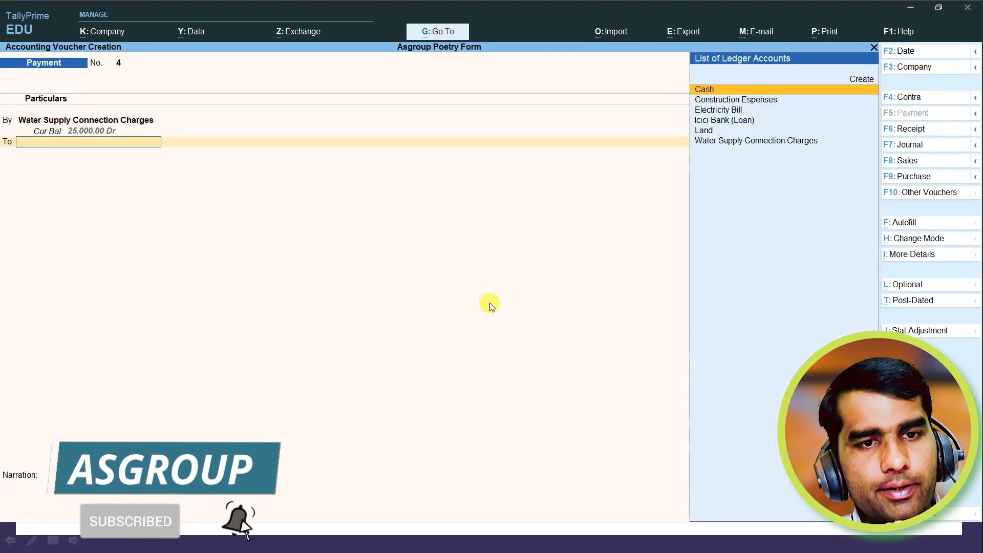
key(Down)
key(Up)
key(Return)
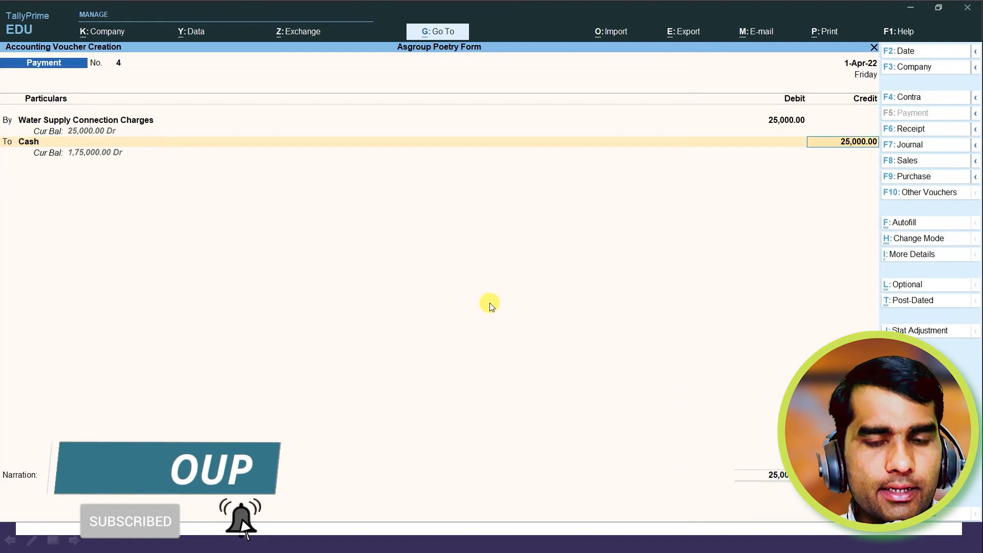
key(Return)
key(Return)
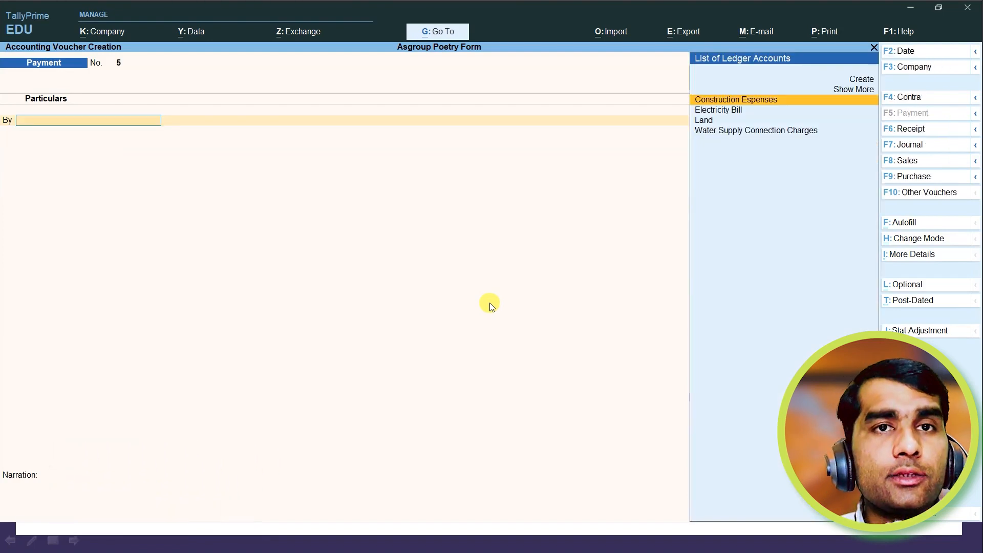
Create a ledger named Equipments under Fixed Assets for the payment's debit line, leaving the tax classification blank.
key(alt+Tab)
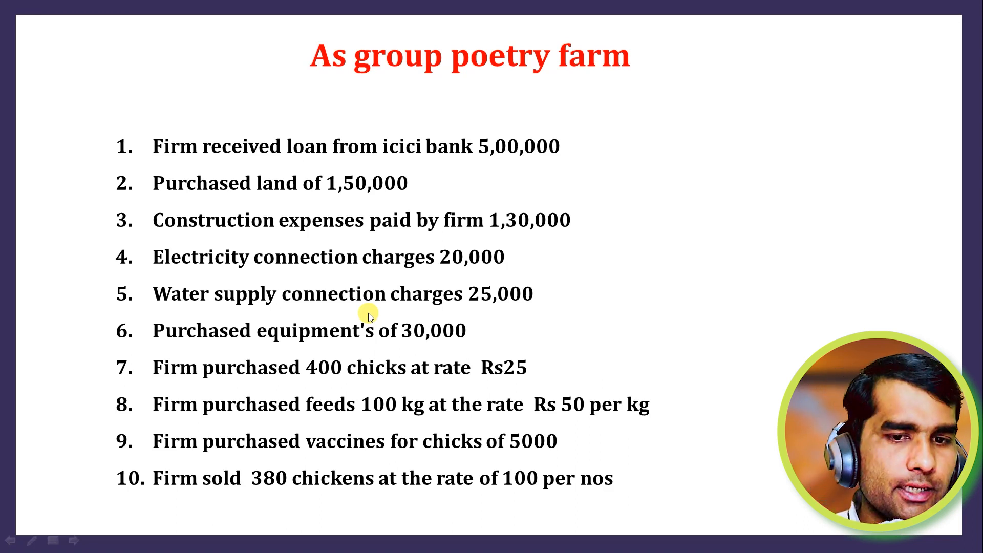
key(alt+Tab)
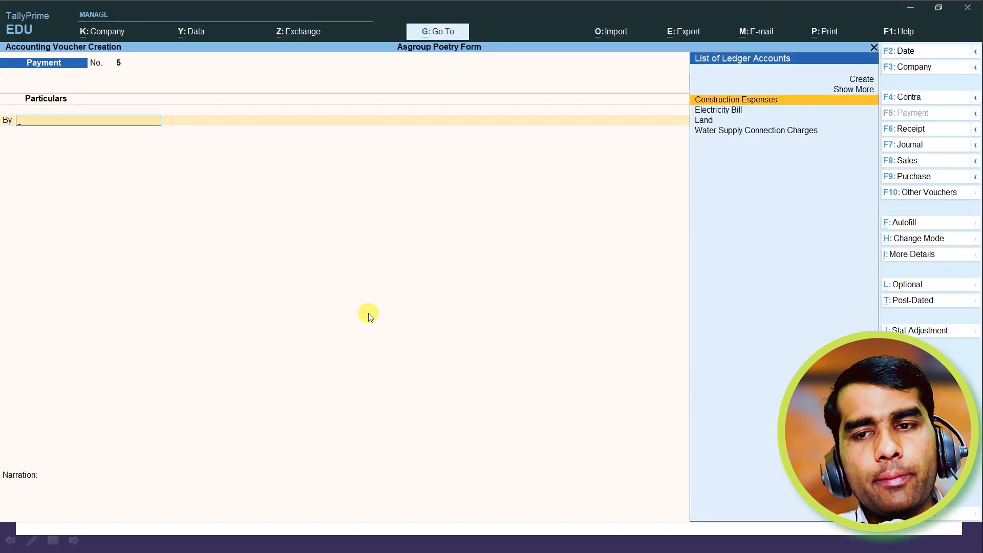
key(Up)
key(Up)
key(Return)
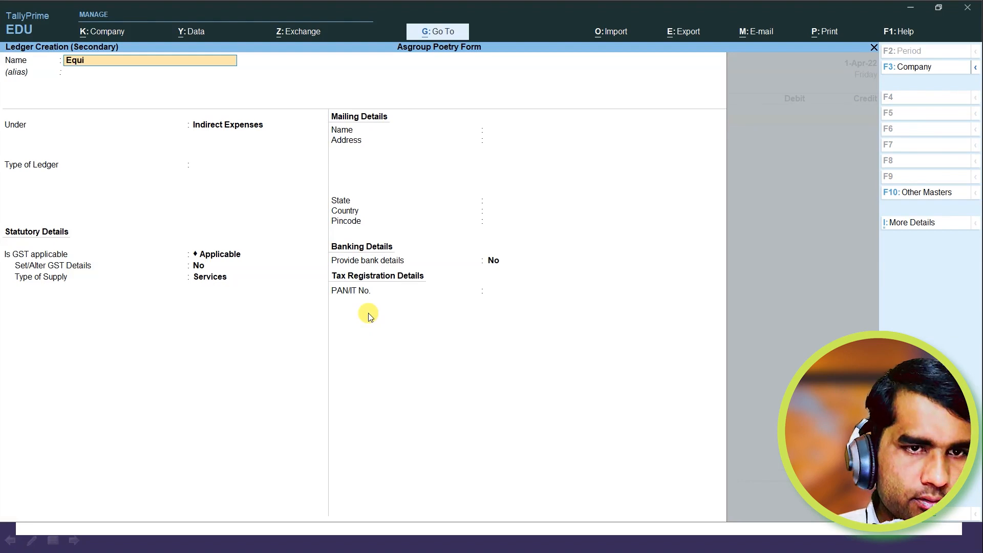
key(Return)
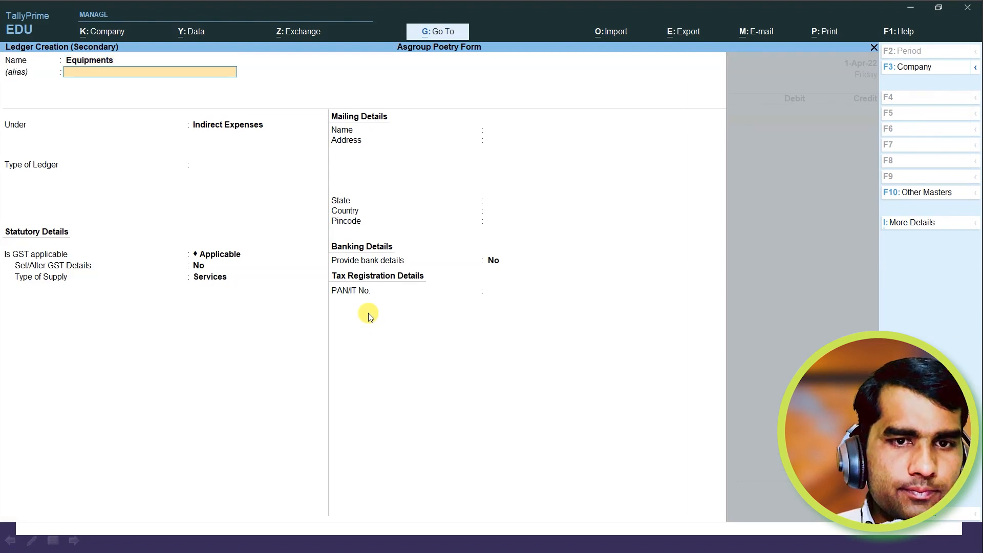
key(Return)
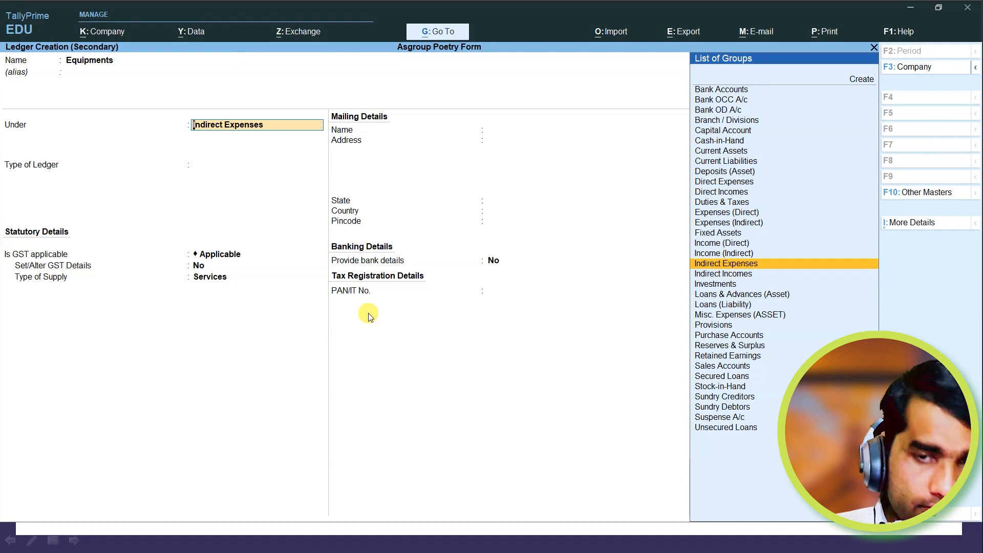
text(f)
key(Return)
key(ctrl+a)
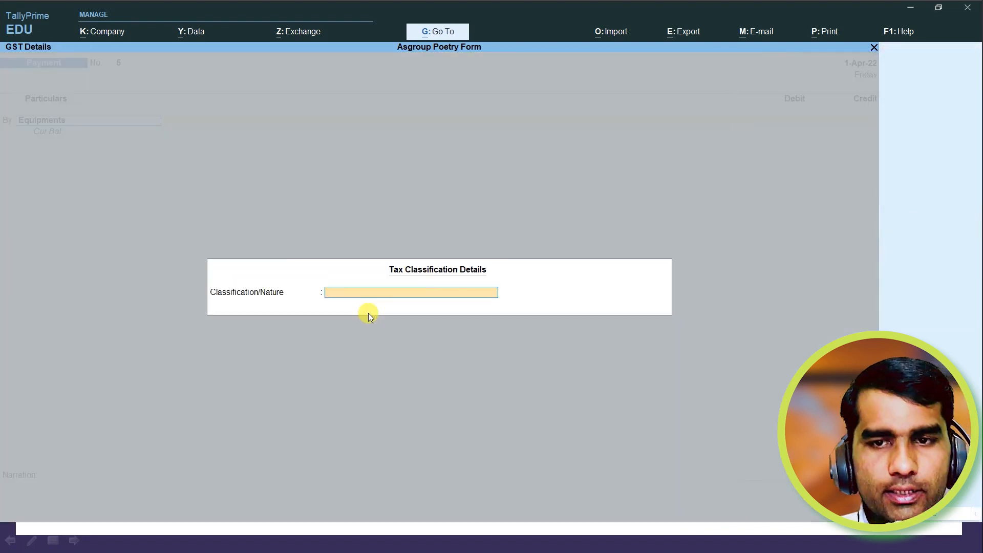
key(Return)
Debit Equipments with 30,000, credit Cash, and save the payment voucher.
text(3)
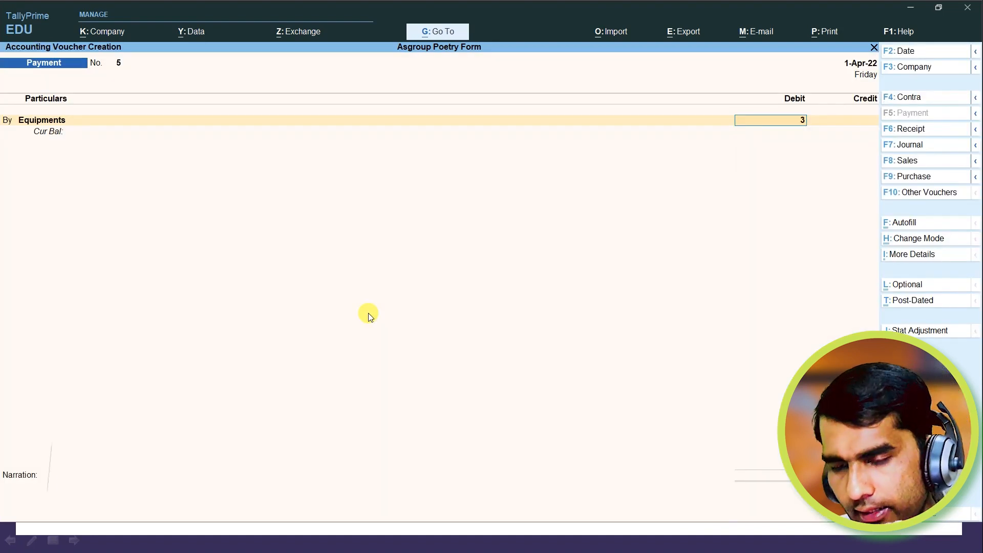
text(0000)
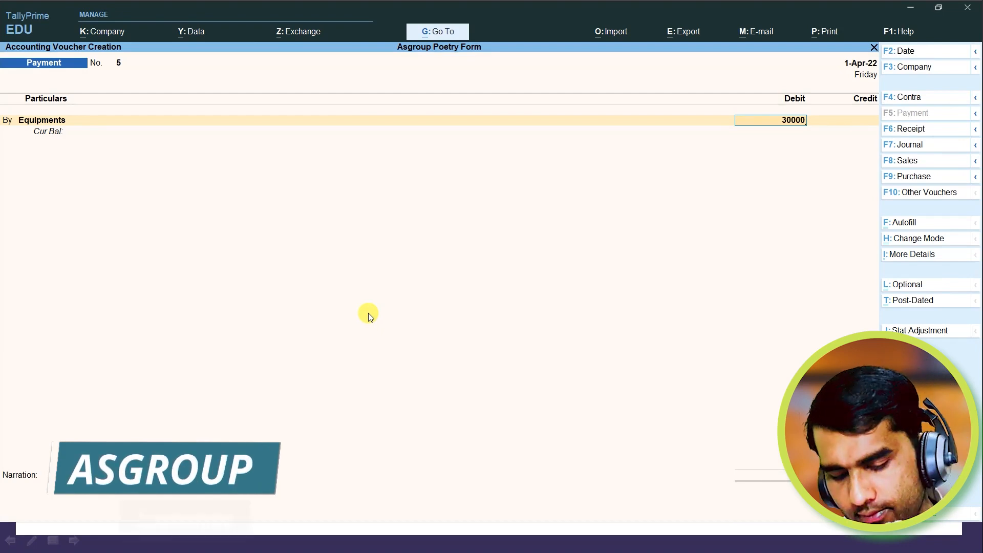
key(Return)
key(Return)
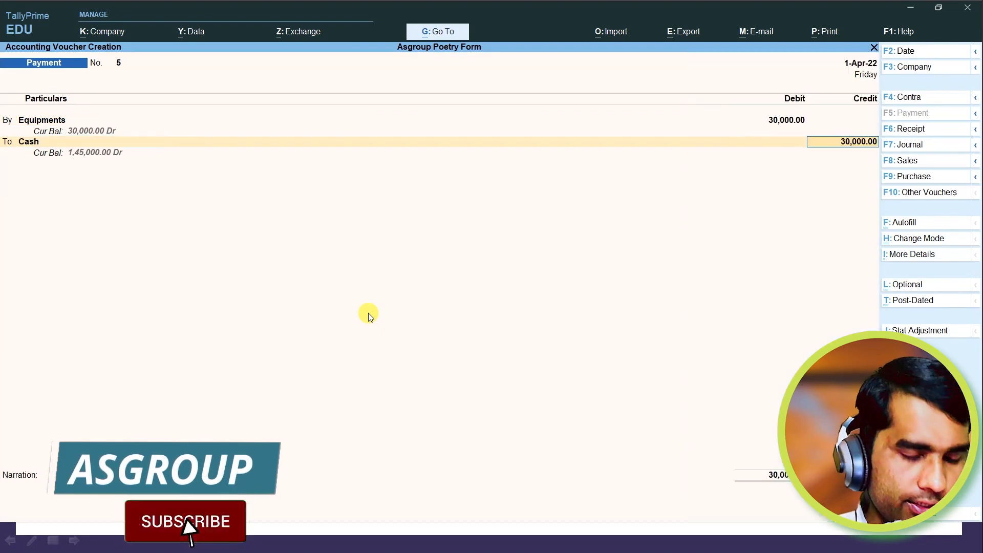
key(ctrl+a)
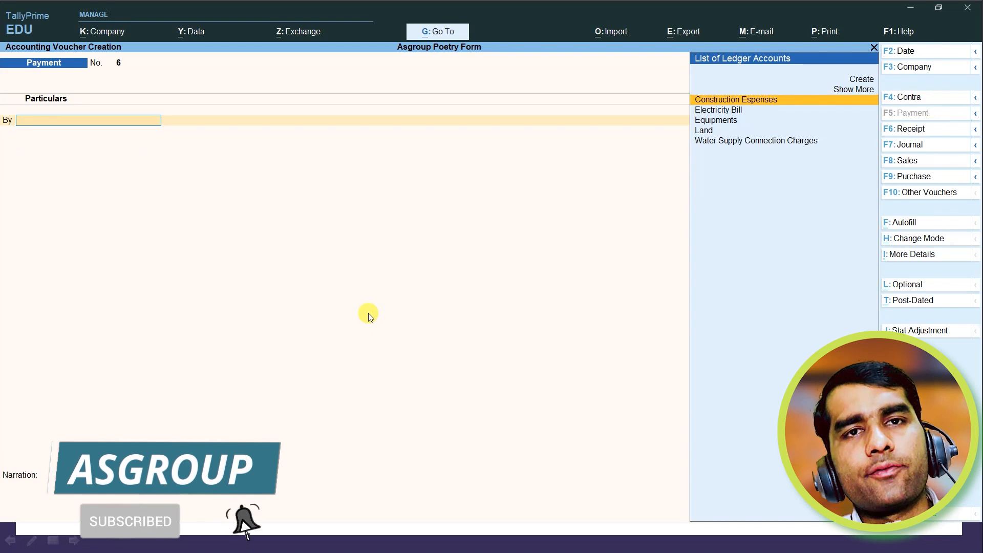
Check the chicks purchase in the transaction list, then leave the payment voucher for the list of masters to create.
key(alt+Tab)
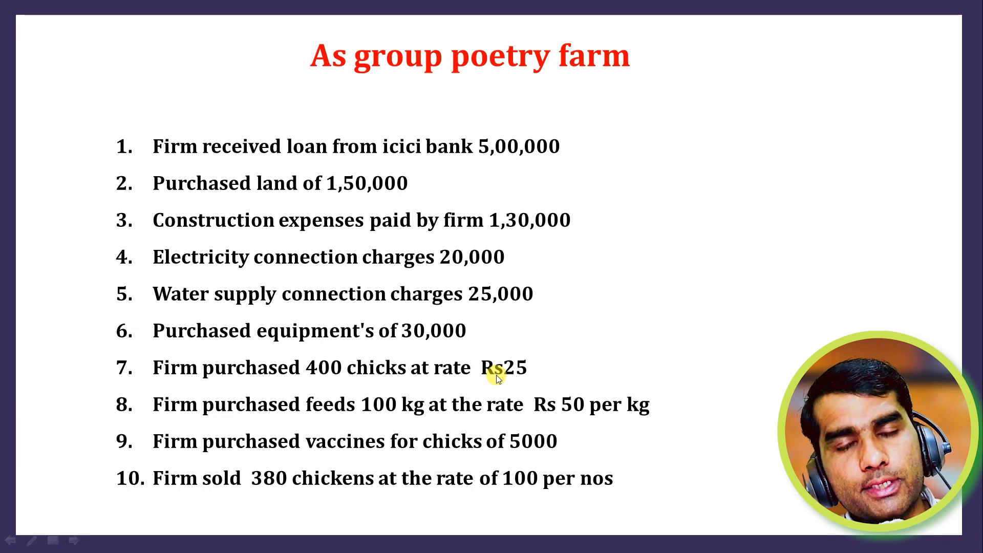
key(alt+Tab)
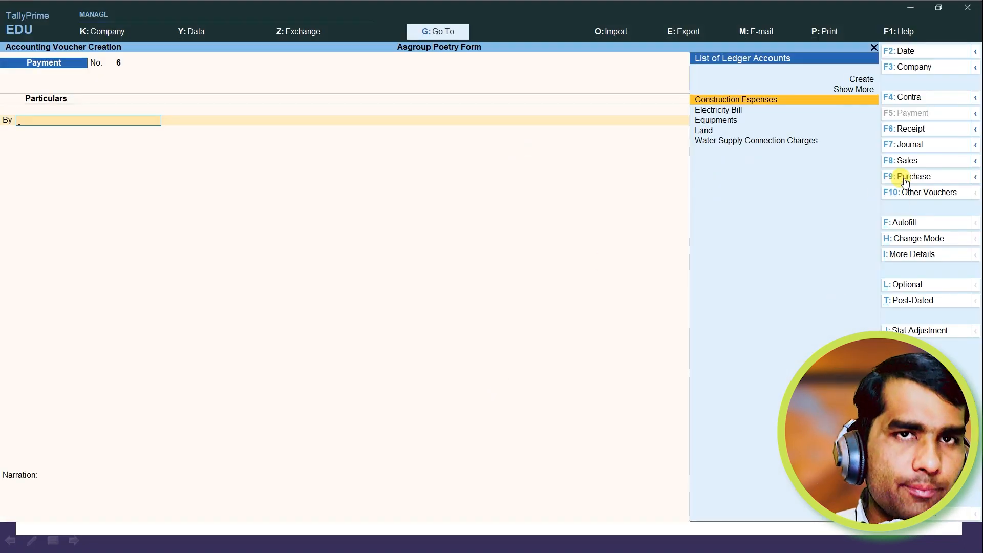
key(Escape)
key(Escape)
key(Up)
key(Up)
key(Up)
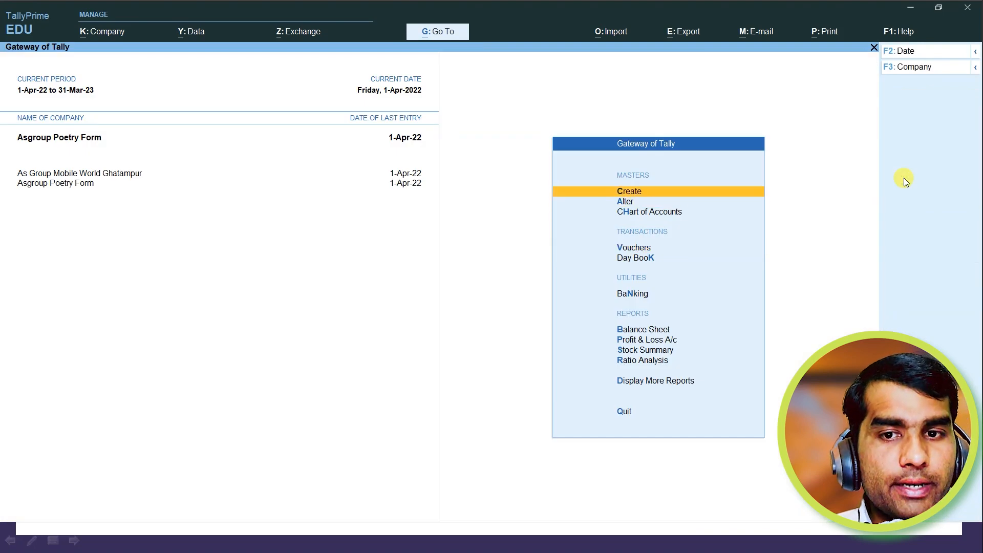
key(Return)
key(Down)
key(Down)
key(Down)
key(Down)
key(Down)
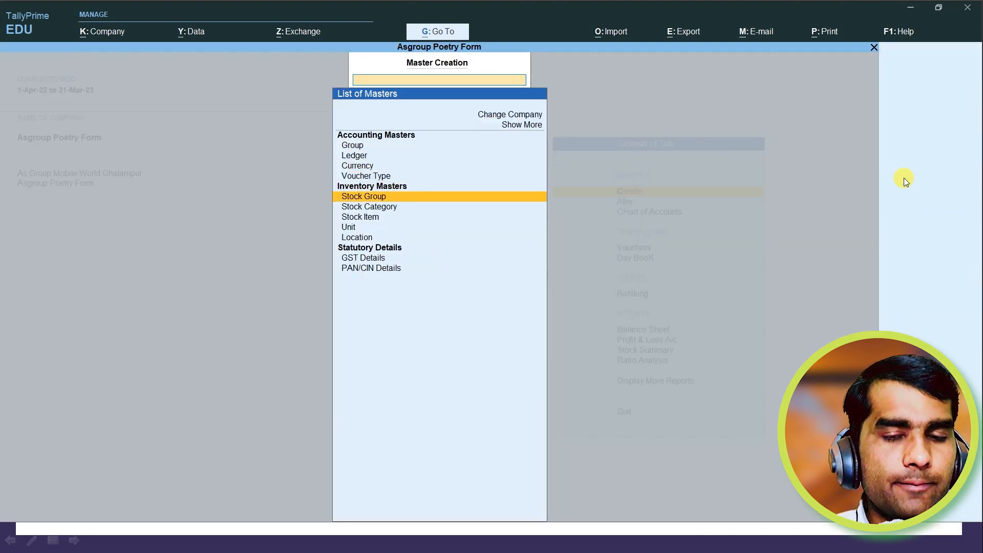
key(Return)
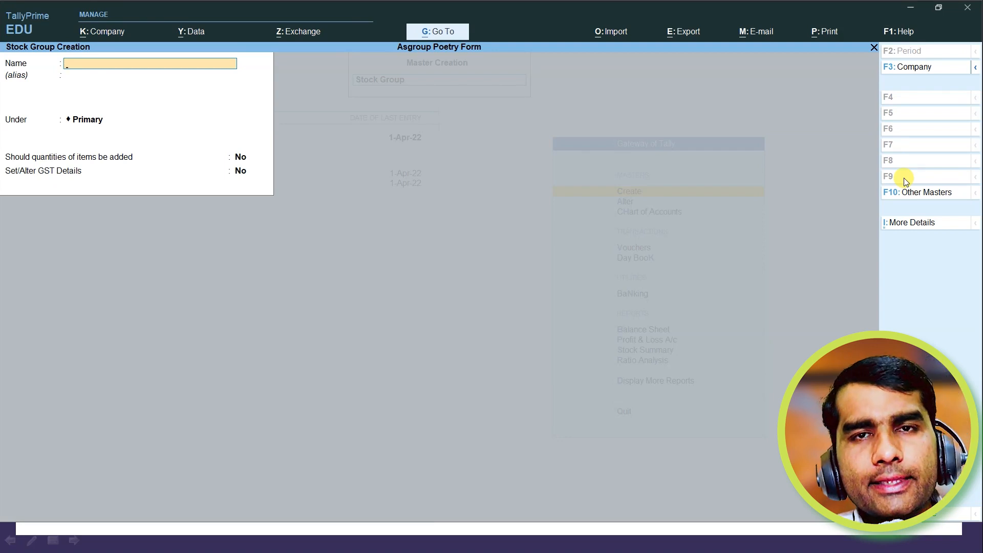
key(Escape)
key(Return)
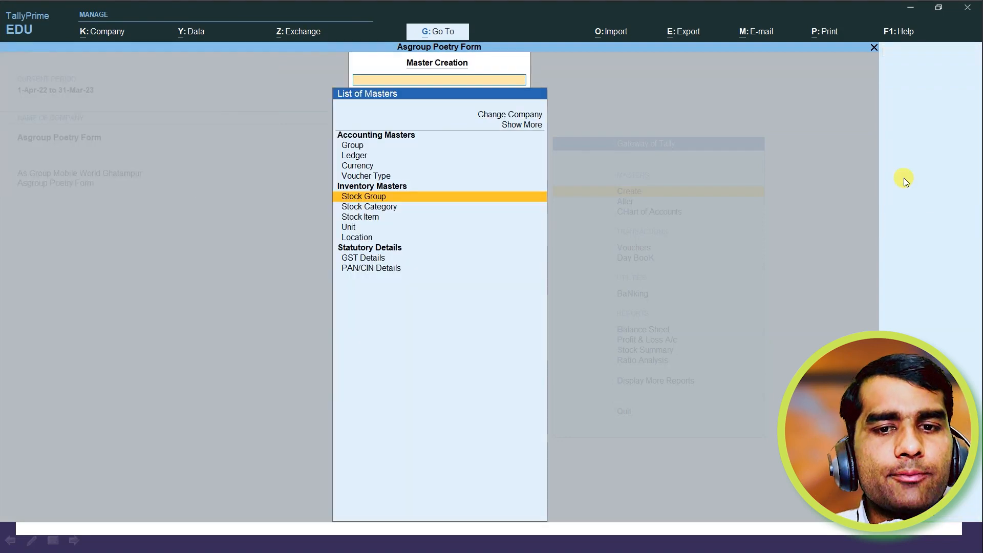
Start a stock item named Chicken Chicks under Primary with the category Not Applicable.
key(Down)
key(Down)
key(Return)
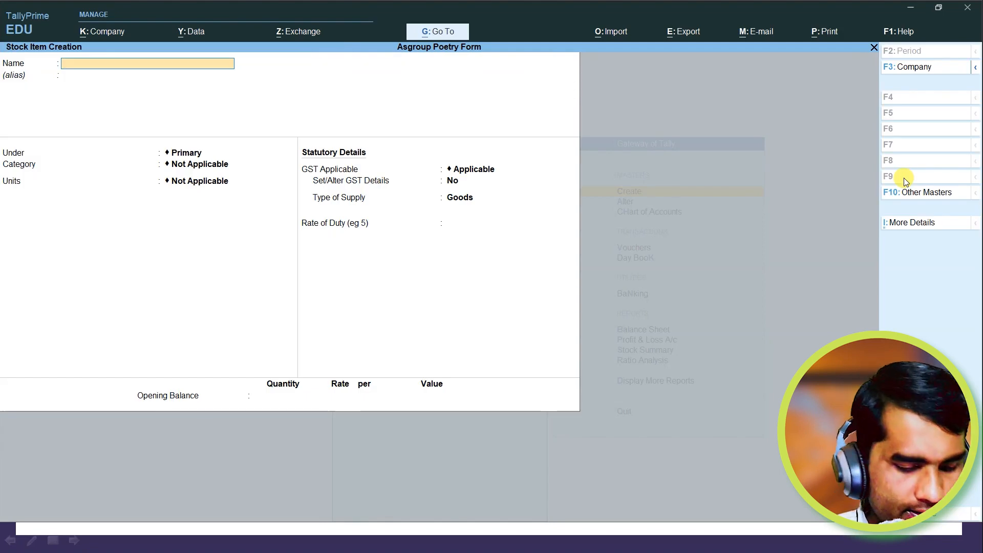
key(alt+Tab)
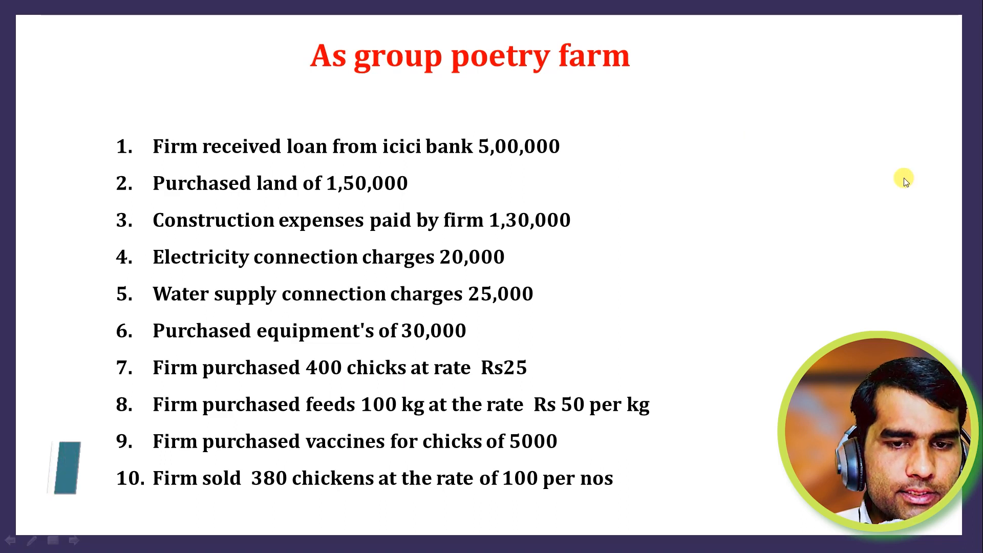
key(alt+Tab)
text(Chicken)
text(icks)
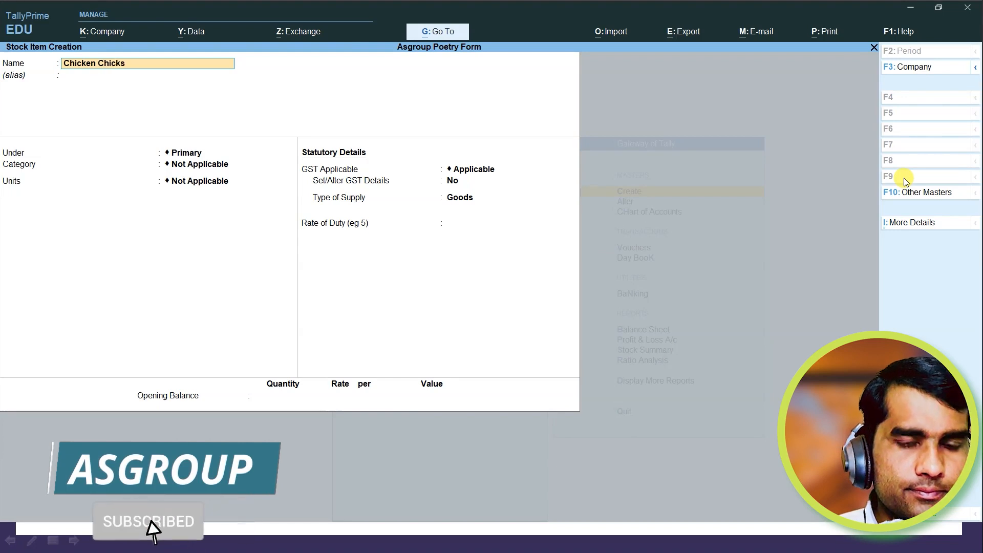
key(Return)
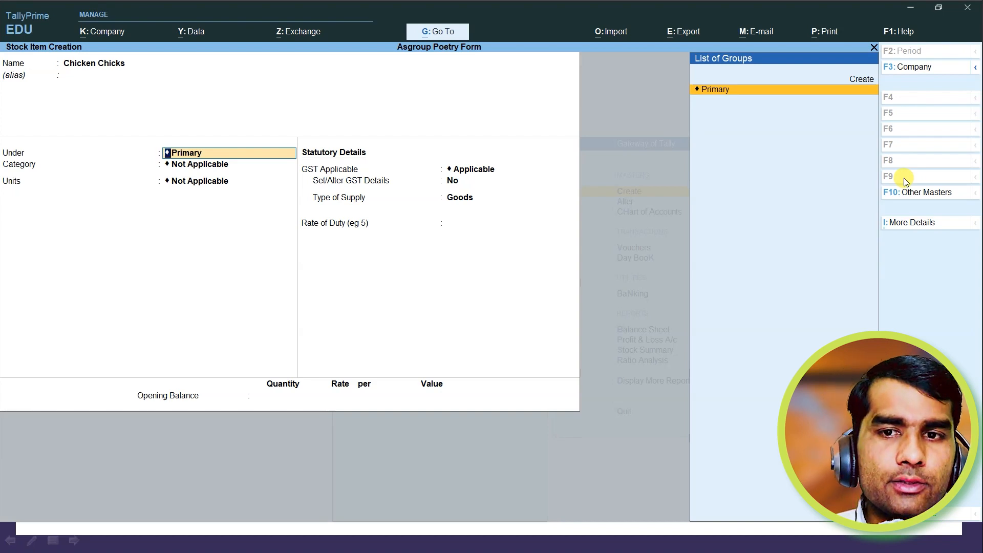
key(Return)
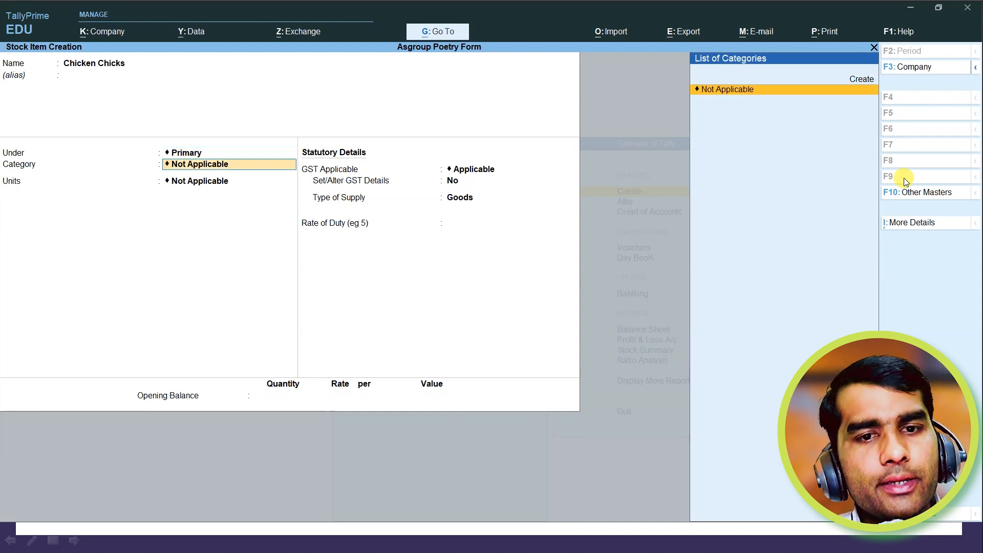
key(Return)
Create a simple unit nos with the quantity code NOS-NUMBERS for the item, and save both the unit and the stock item.
key(Up)
key(Return)
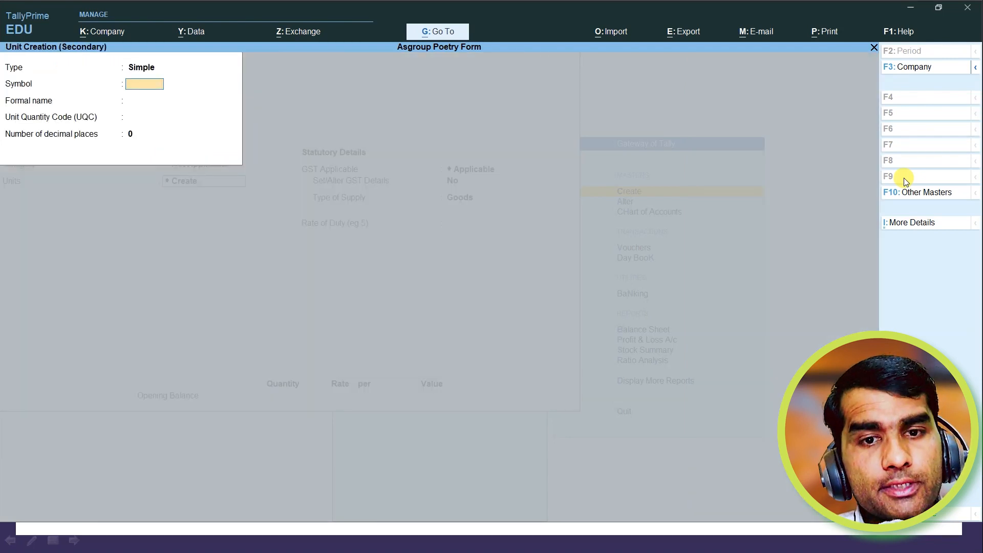
text(nos)
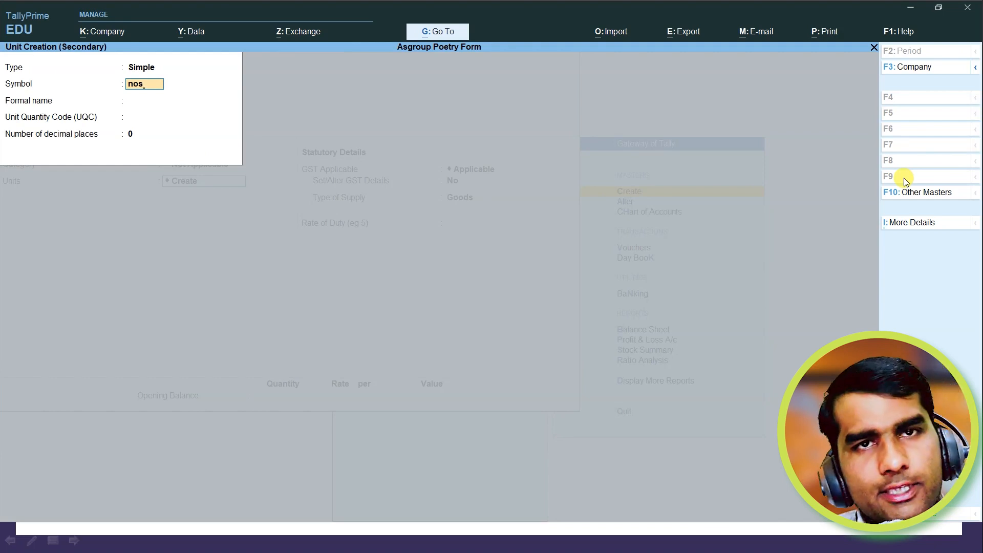
key(Return)
key(Return)
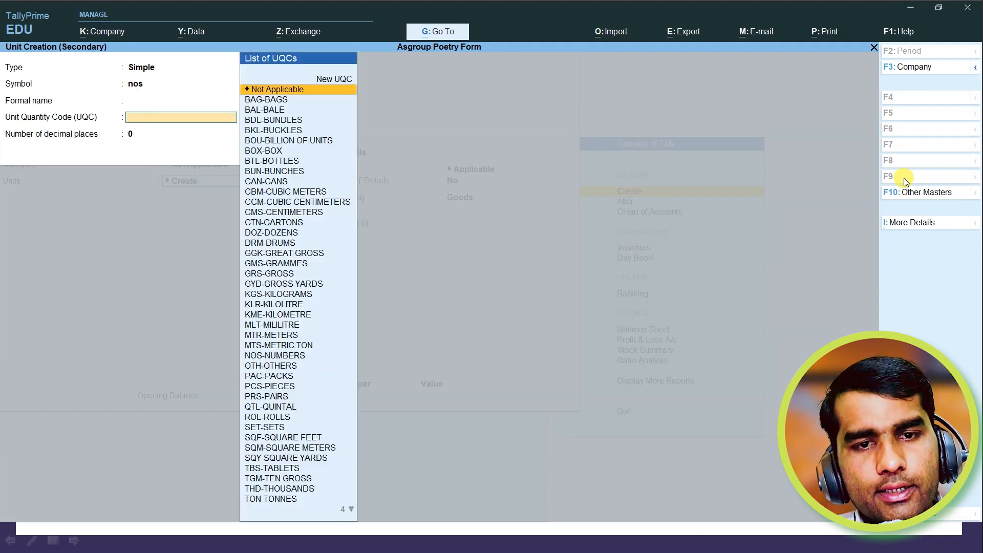
text(n)
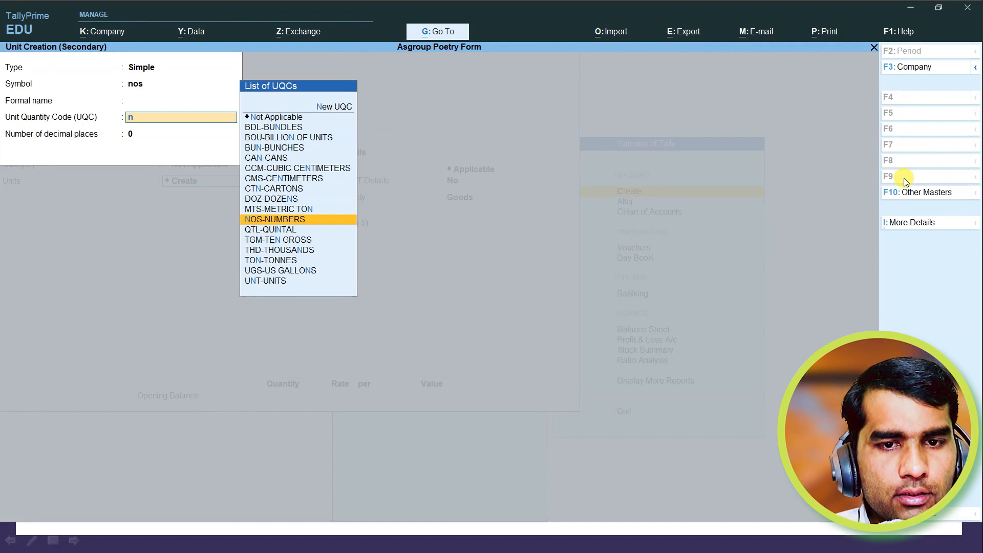
key(Return)
key(ctrl)
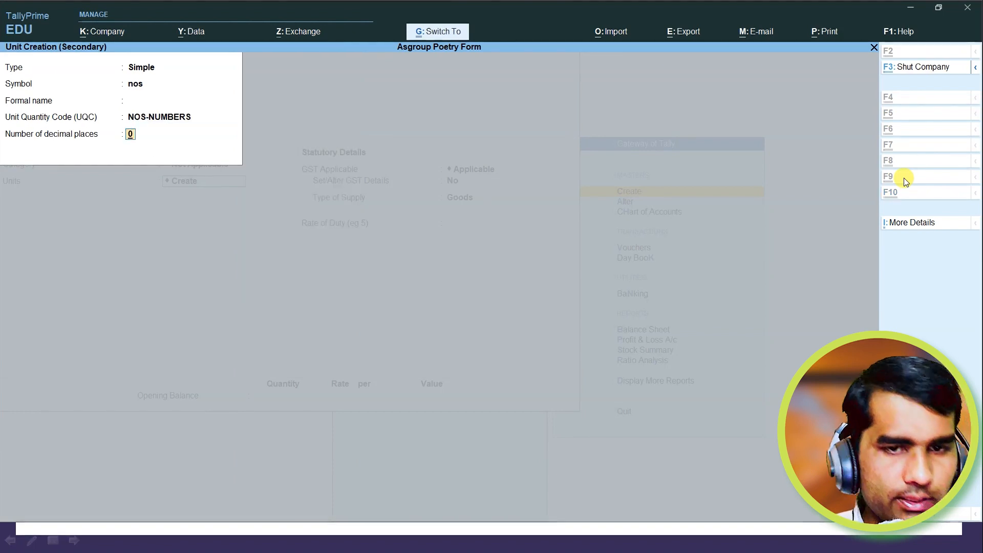
key(ctrl+a)
key(ctrl+a)
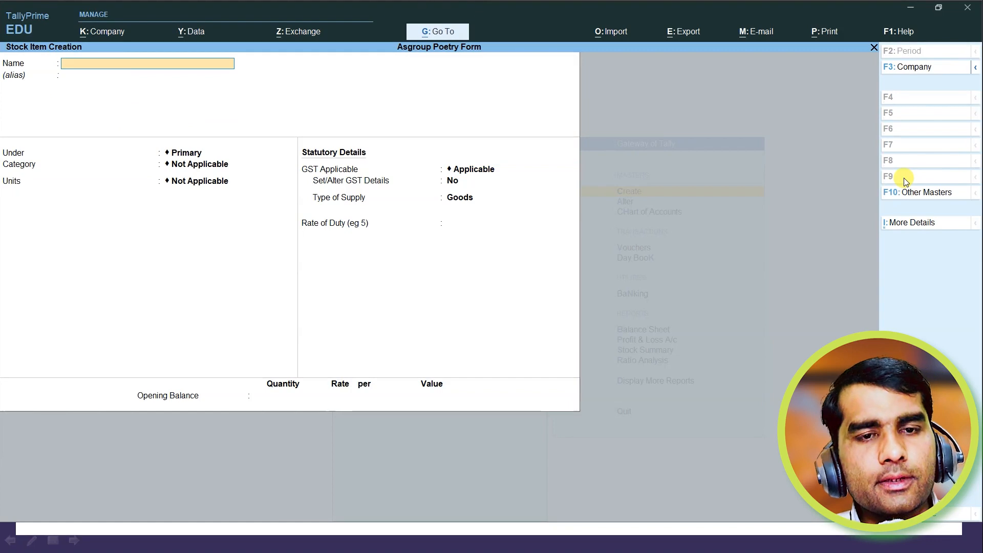
Leave stock item creation and open a new purchase voucher.
key(Escape)
key(y)
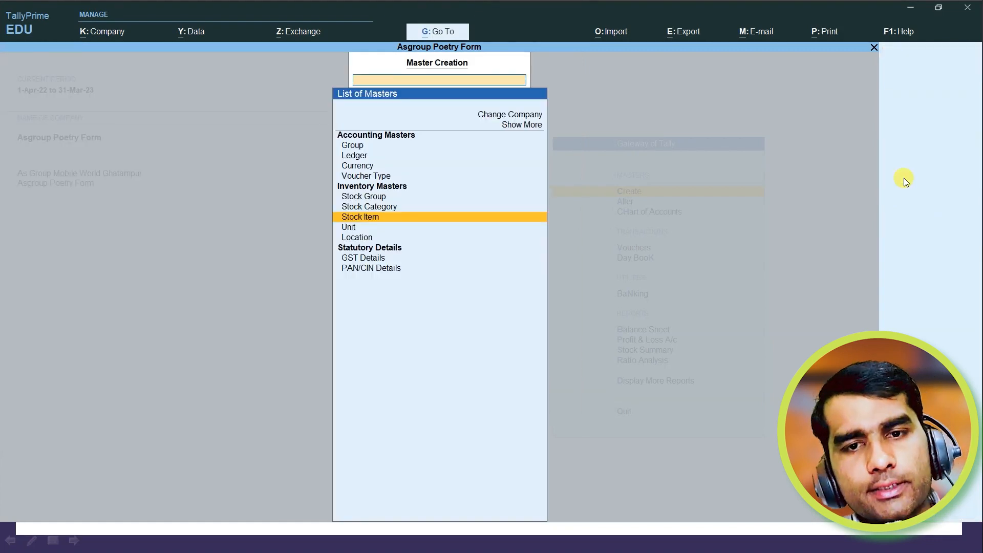
key(Escape)
key(Down)
key(Down)
key(Down)
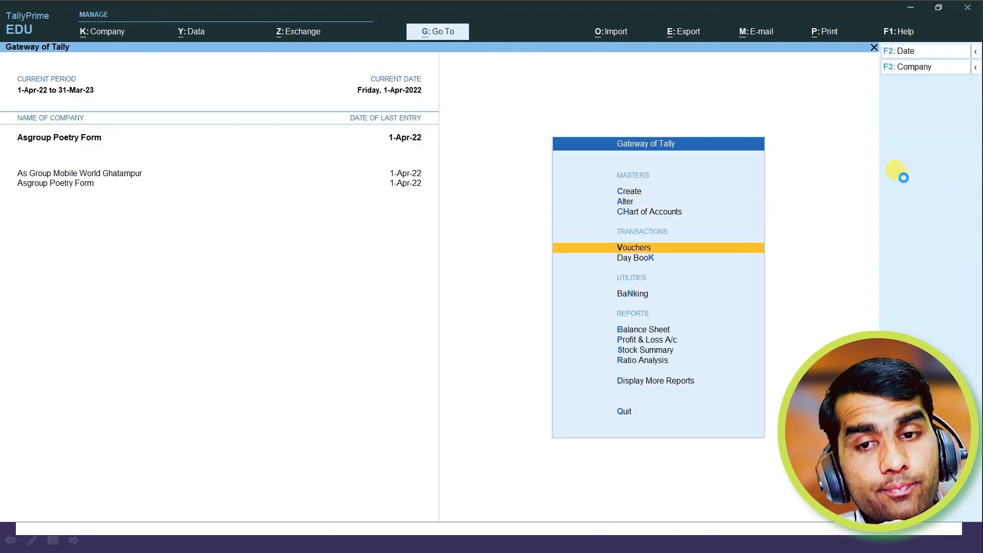
key(Return)
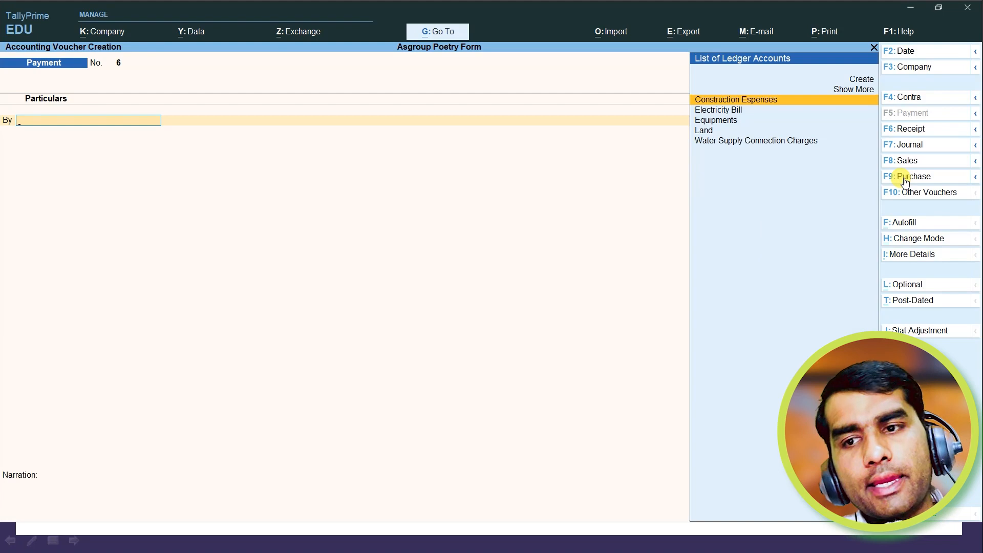
click(914, 178)
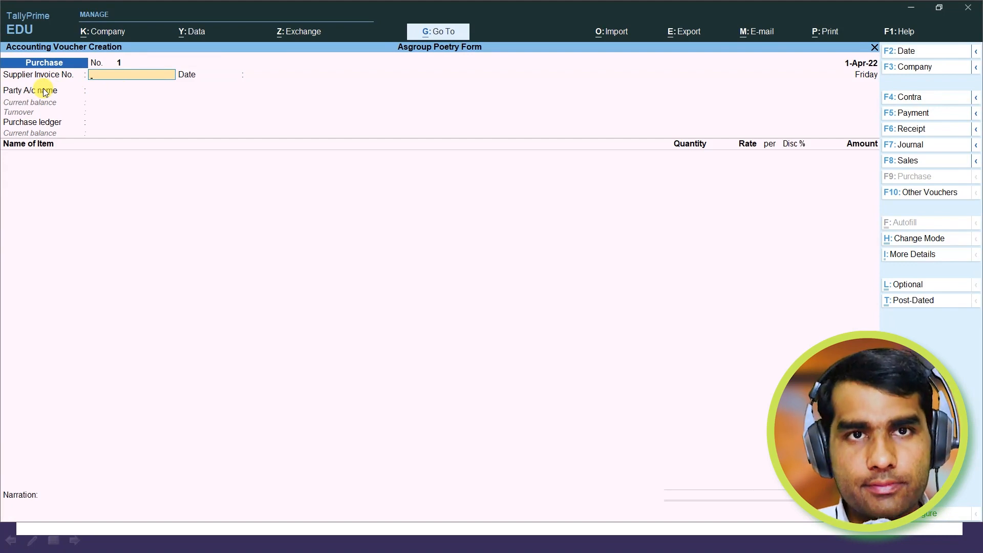
Set the supplier invoice number to 103, keep the date 1-Apr-22, and check the chicks purchase in the transaction list.
text(103)
key(Return)
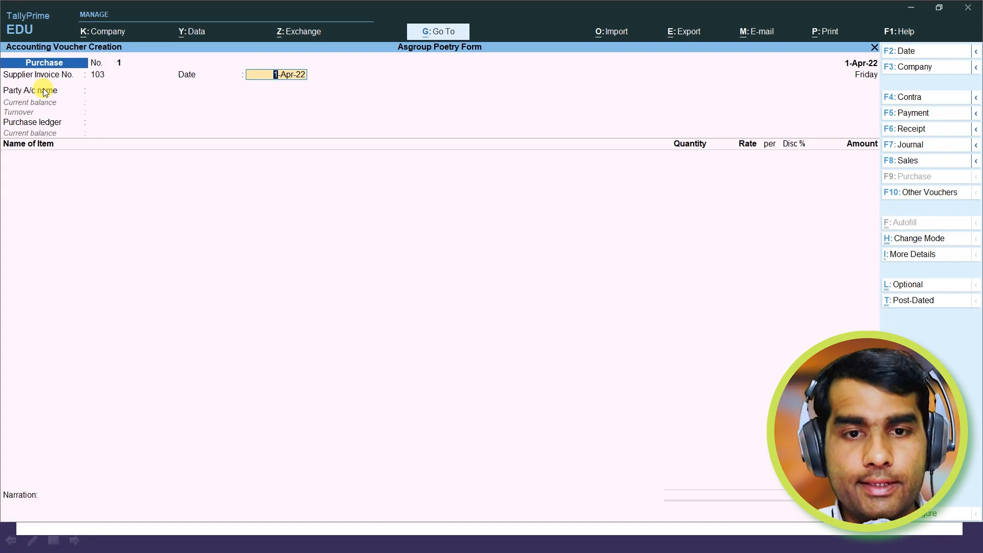
key(Return)
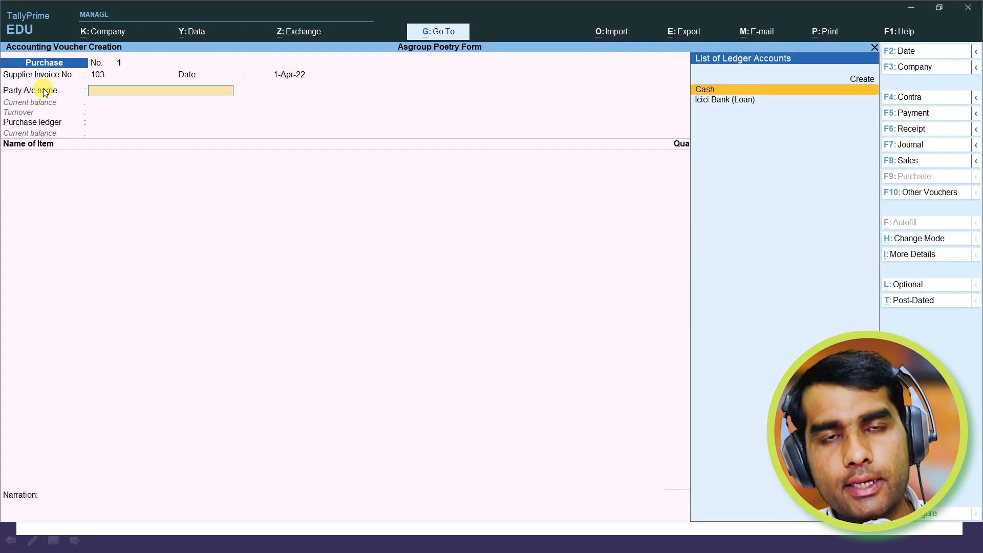
key(alt+Tab)
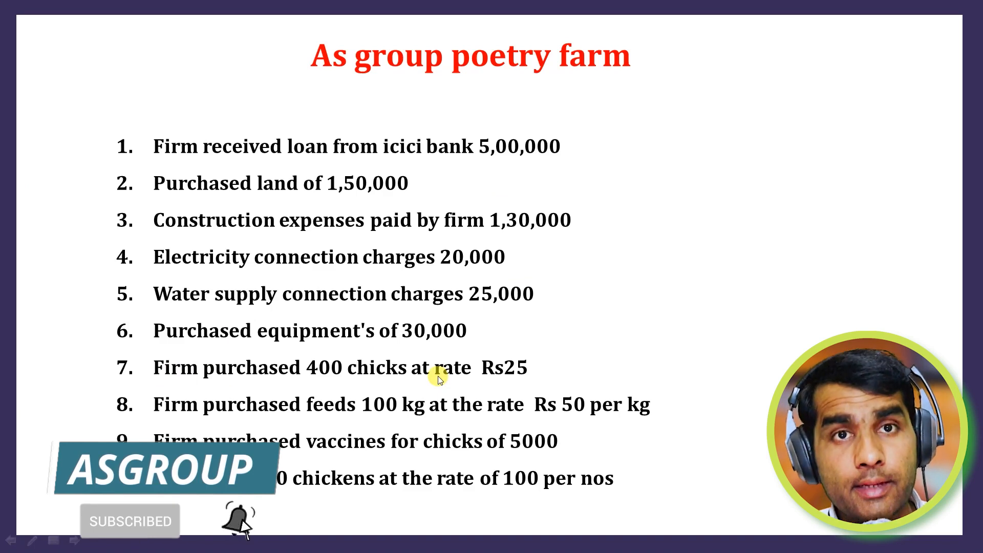
key(alt+Tab)
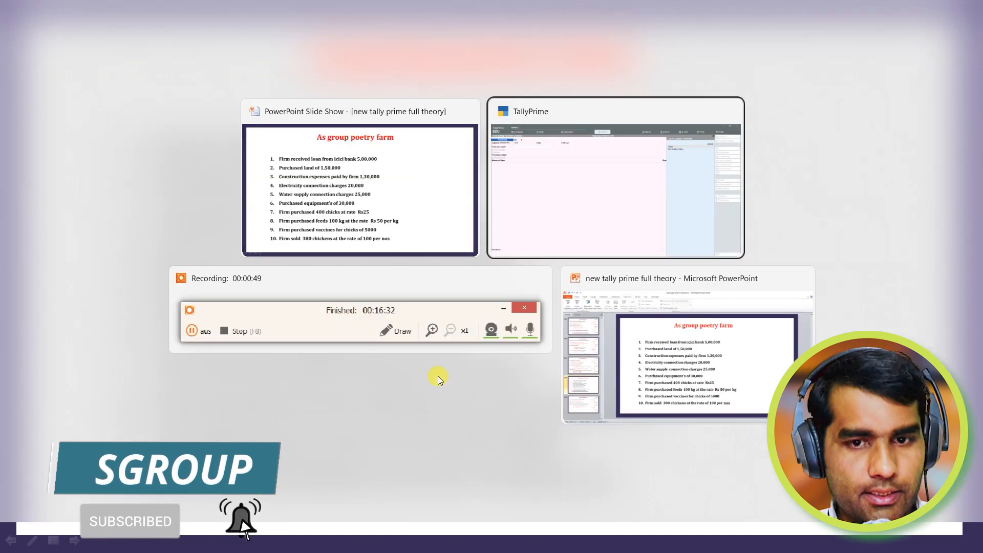
Return to TallyPrime and set the purchase voucher's party account to Cash, accepting the default party details.
key(Return)
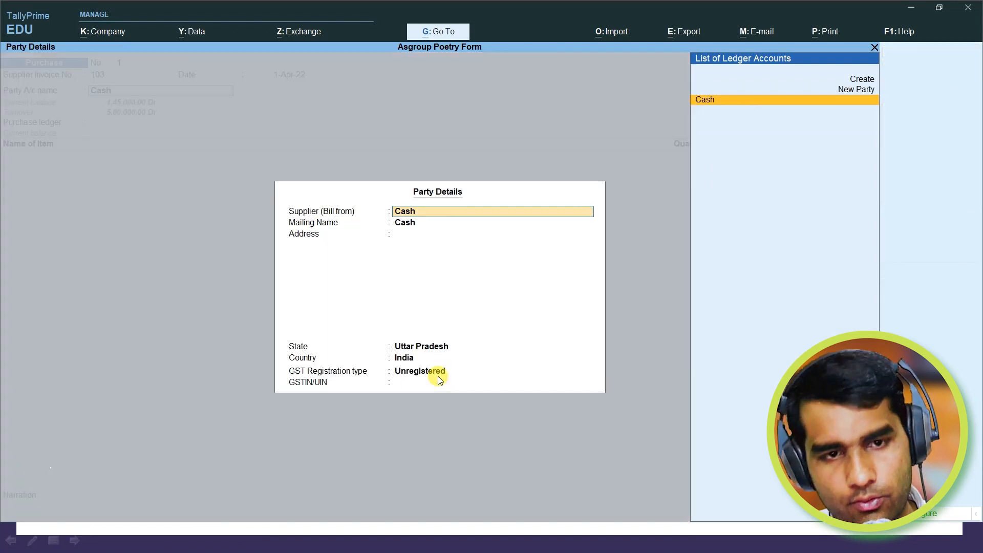
key(Return)
key(Return)
key(Return)
key(Return)
key(Return)
Start a new ledger named Purchase for the voucher's purchase ledger.
key(alt+c)
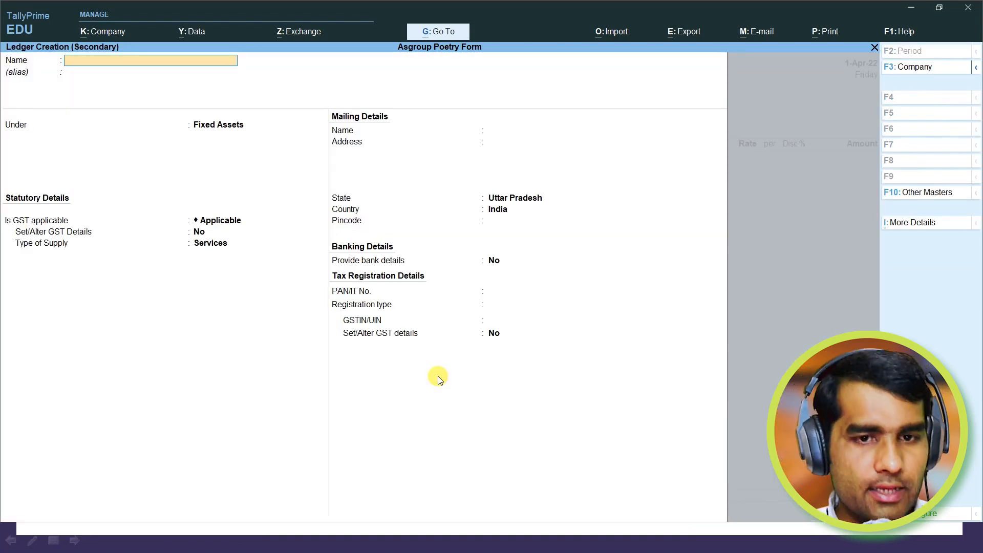
key(Escape)
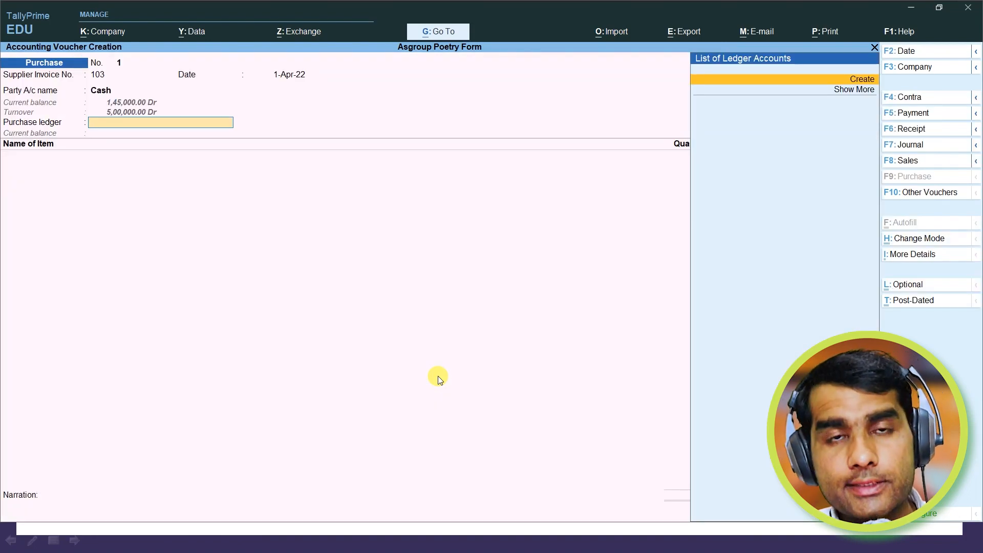
key(alt+c)
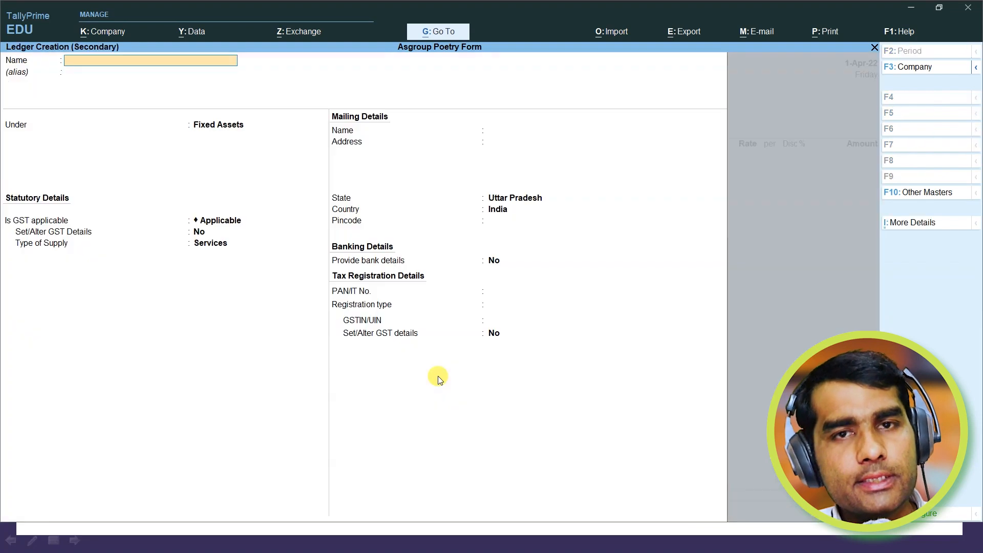
text(Purchase)
key(Return)
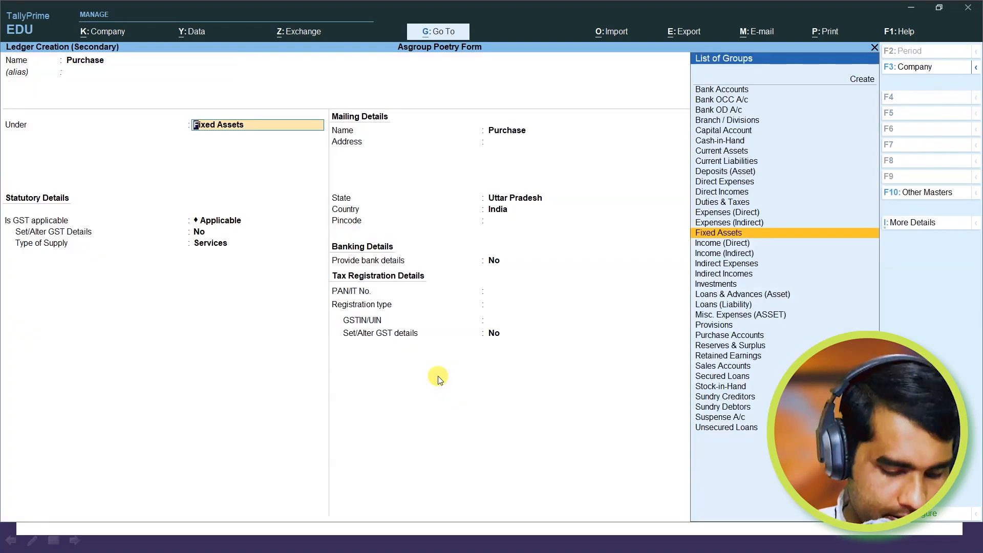
Place the Purchase ledger under Purchase Accounts, save it, and accept it as the voucher's purchase ledger.
text(P)
key(Down)
key(Up)
key(Down)
key(Return)
key(ctrl)
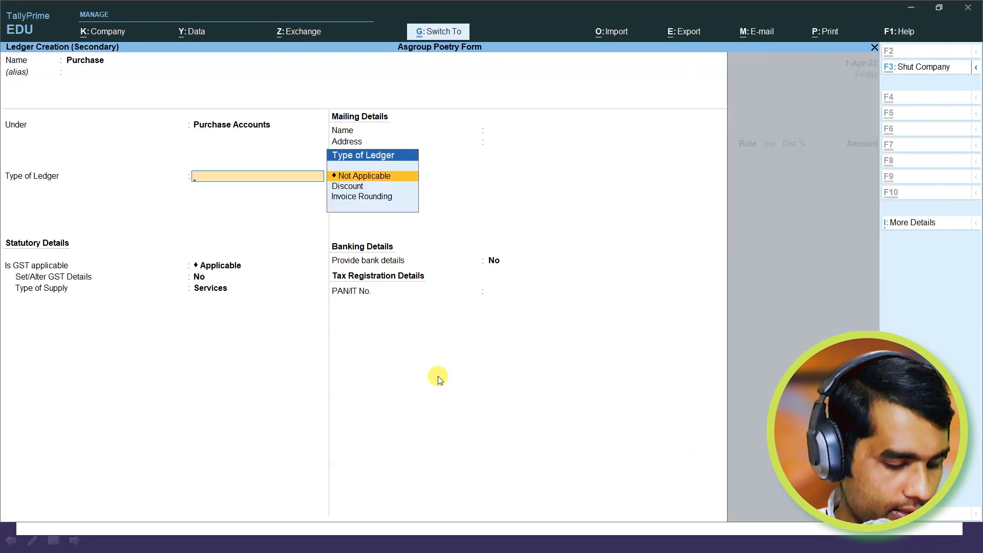
key(ctrl+a)
key(Return)
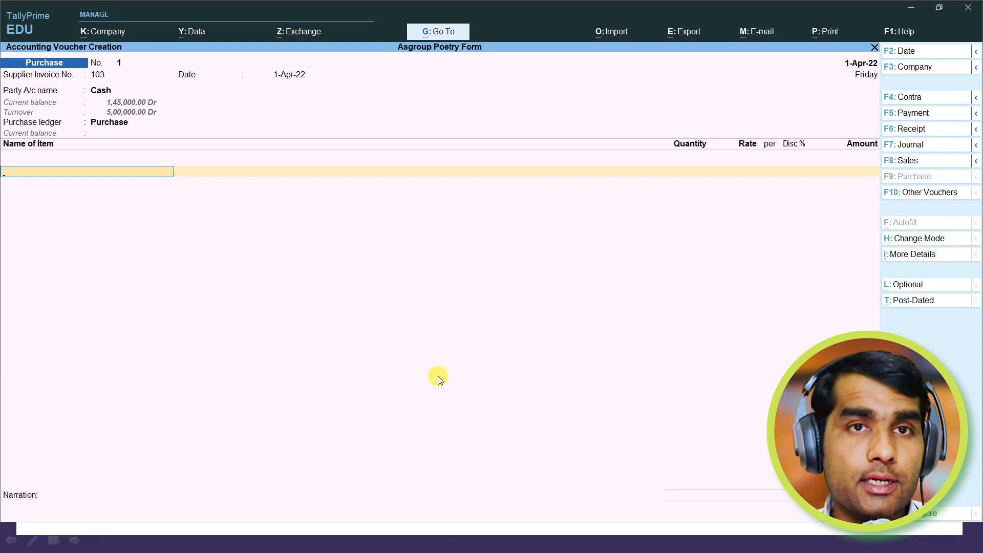
Add the item Chicken Chicks with quantity 400 nos at a rate of 25, and save the purchase voucher.
text(C)
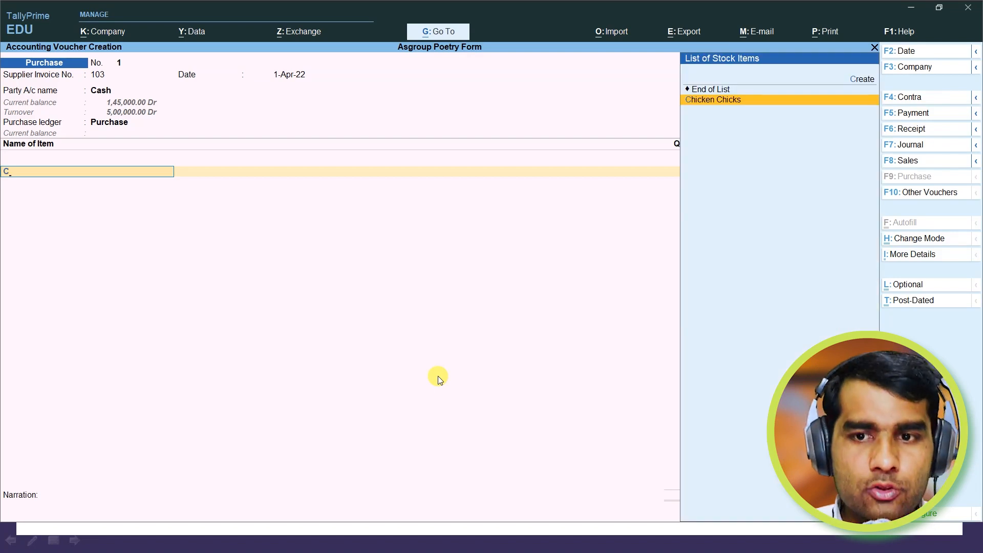
key(Return)
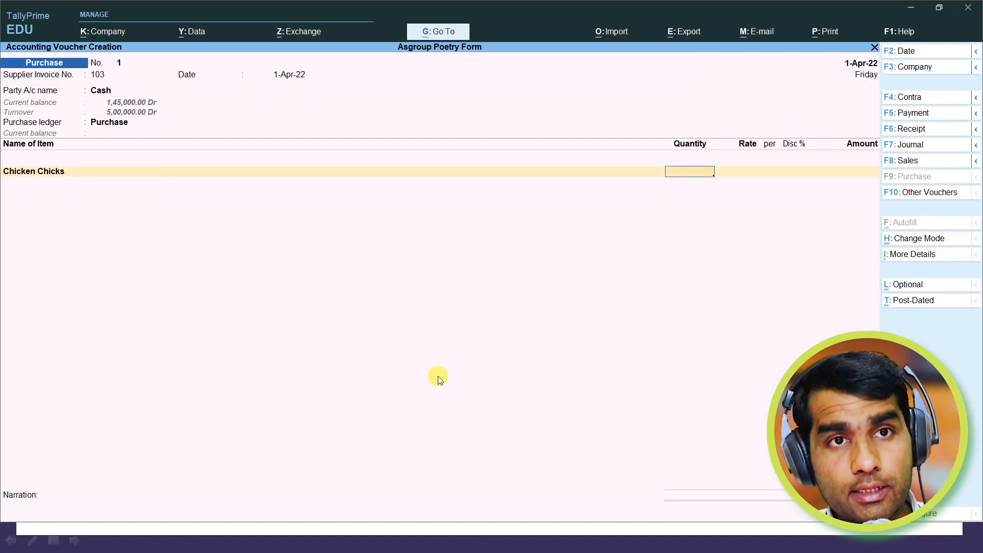
text(400)
key(Return)
text(25)
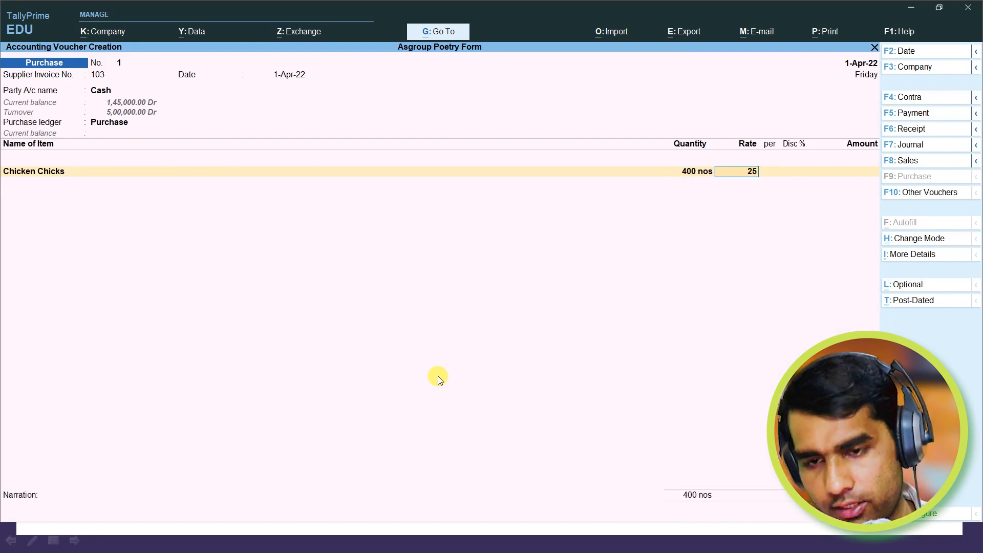
key(Return)
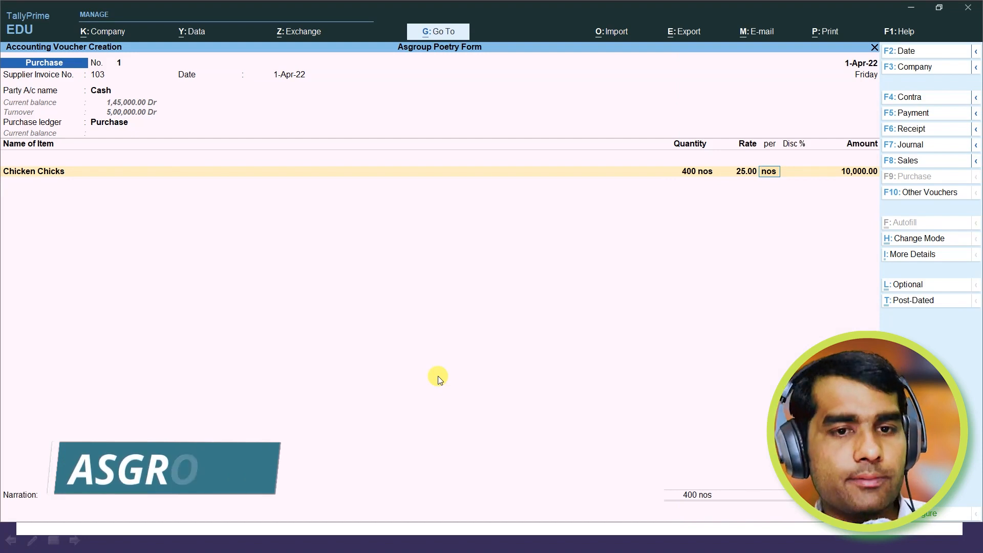
key(ctrl)
key(ctrl+a)
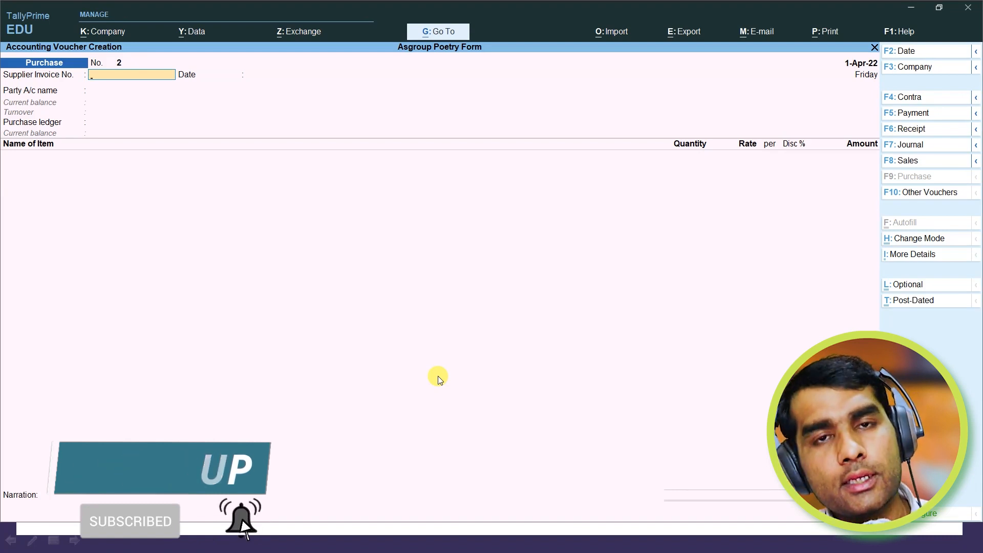
Check the feeds purchase in the transaction list, and set the new voucher's party to Cash and its purchase ledger to Purchase, without an invoice number.
key(alt)
key(alt+Tab)
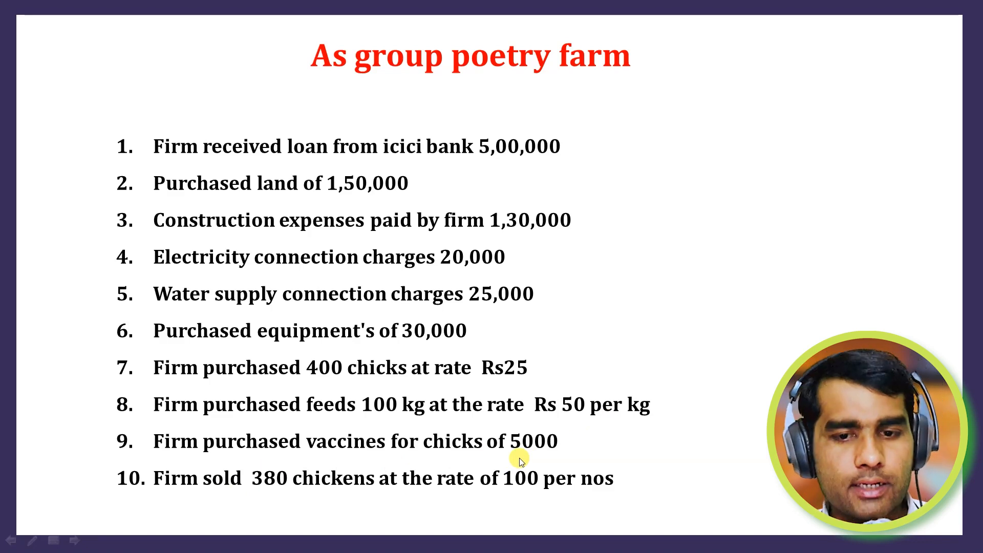
key(alt+Tab)
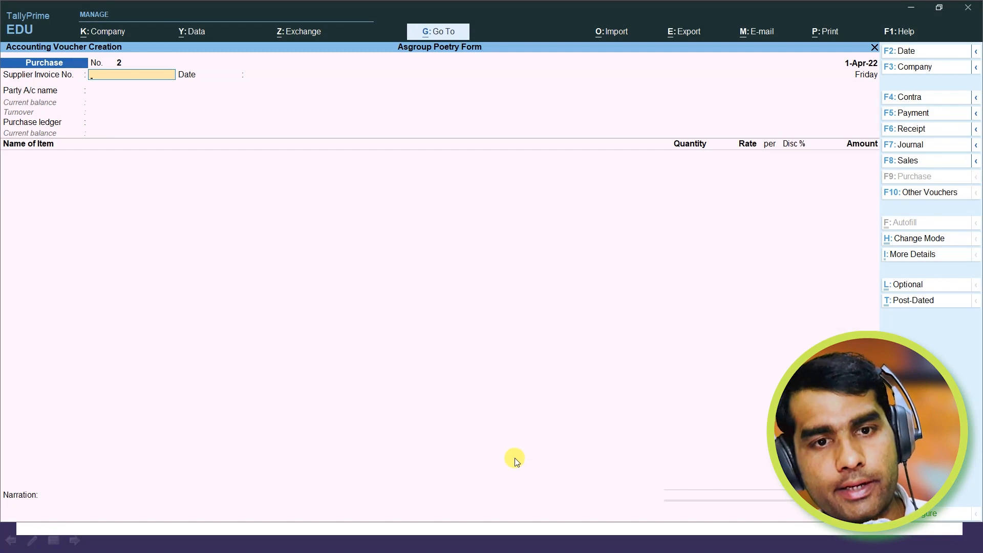
key(Return)
key(Return)
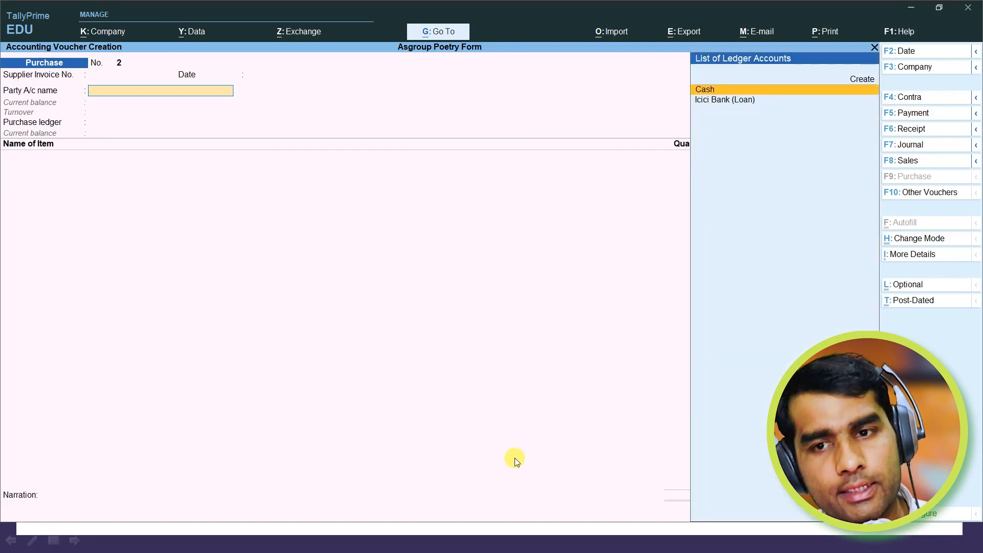
key(Return)
key(Return)
key(Return)
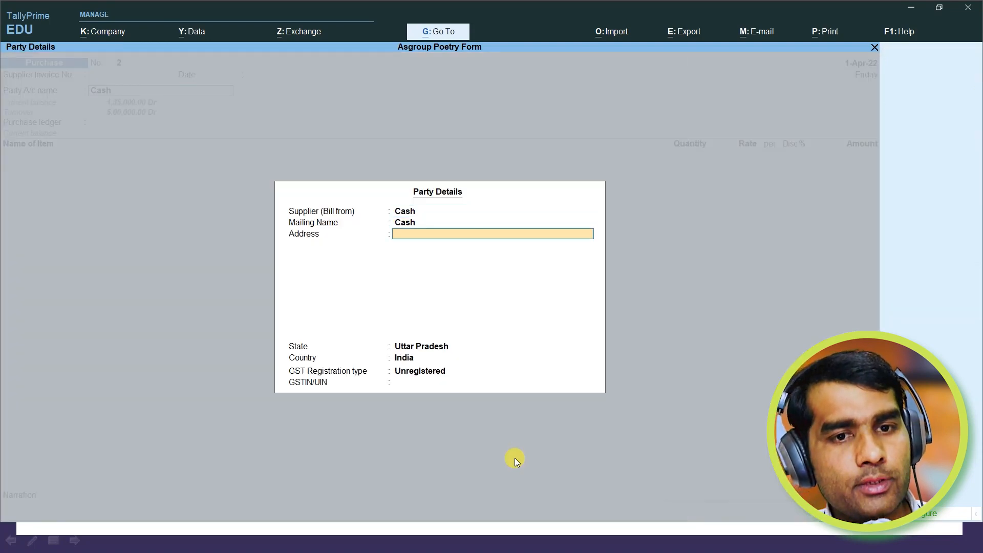
key(ctrl+a)
key(Return)
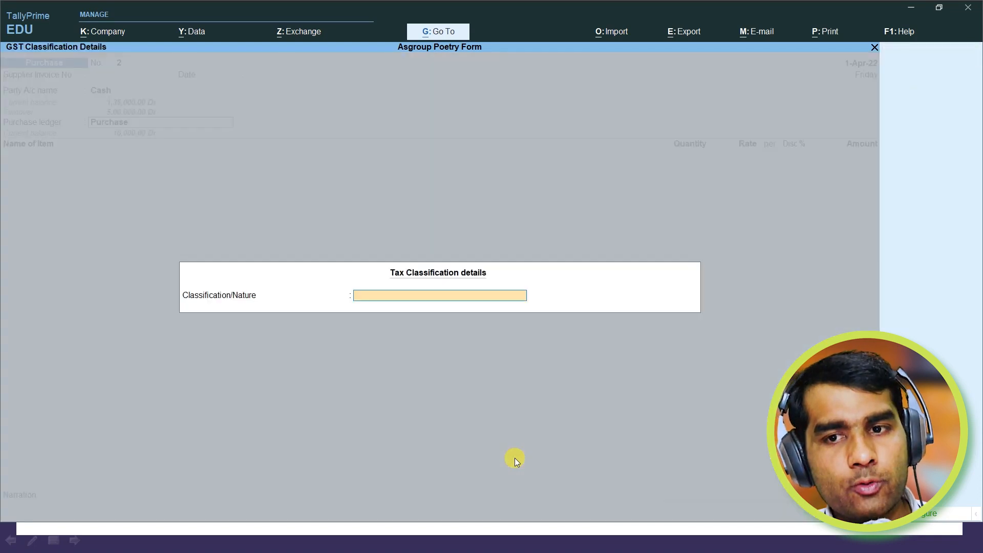
key(ctrl+a)
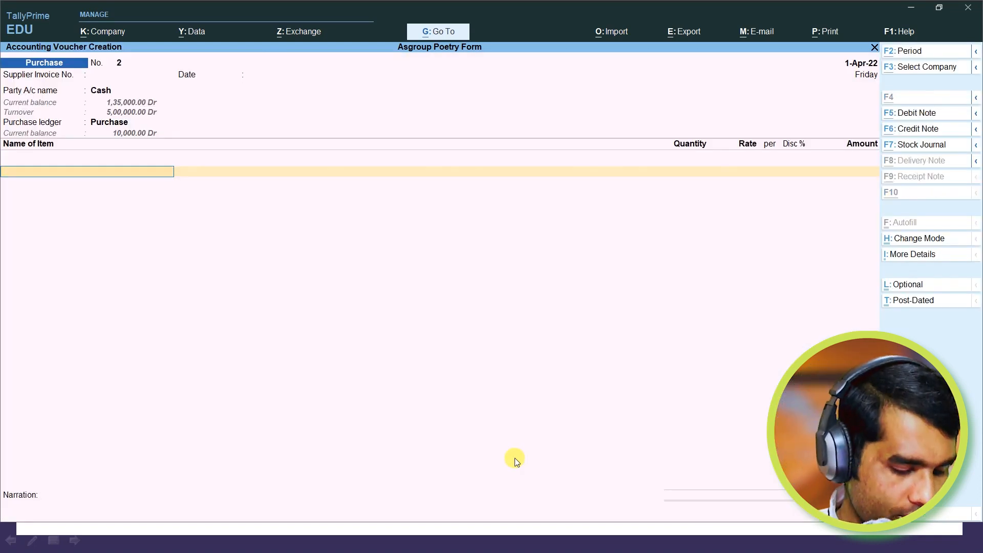
Start a stock item named Feeds from the voucher, under Primary with the category Not Applicable.
key(alt+c)
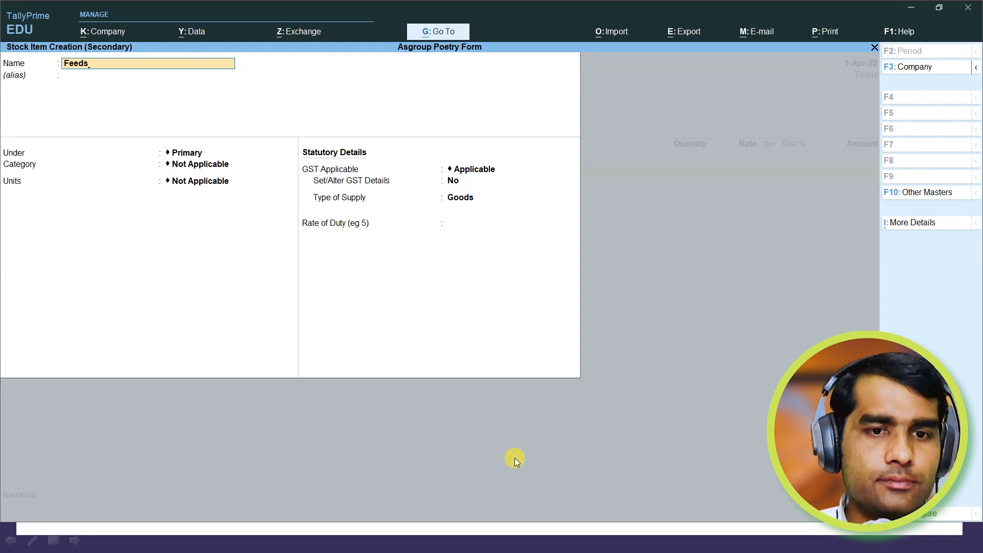
text(Feeds)
key(Return)
key(Return)
key(Return)
key(Return)
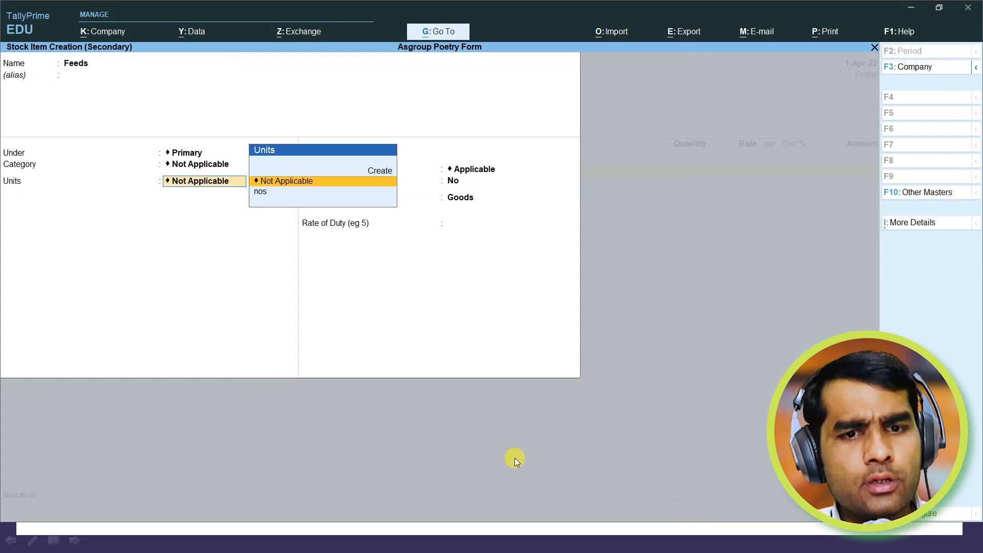
Create a simple unit kg with the quantity code KGS-KILOGRAMS for Feeds, and save both the unit and the stock item.
key(Up)
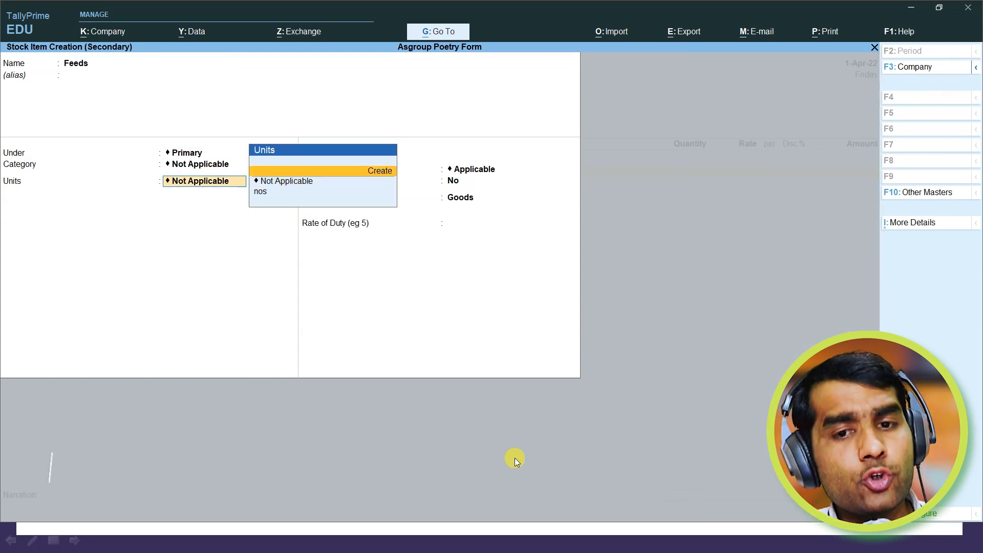
key(Return)
text(kg)
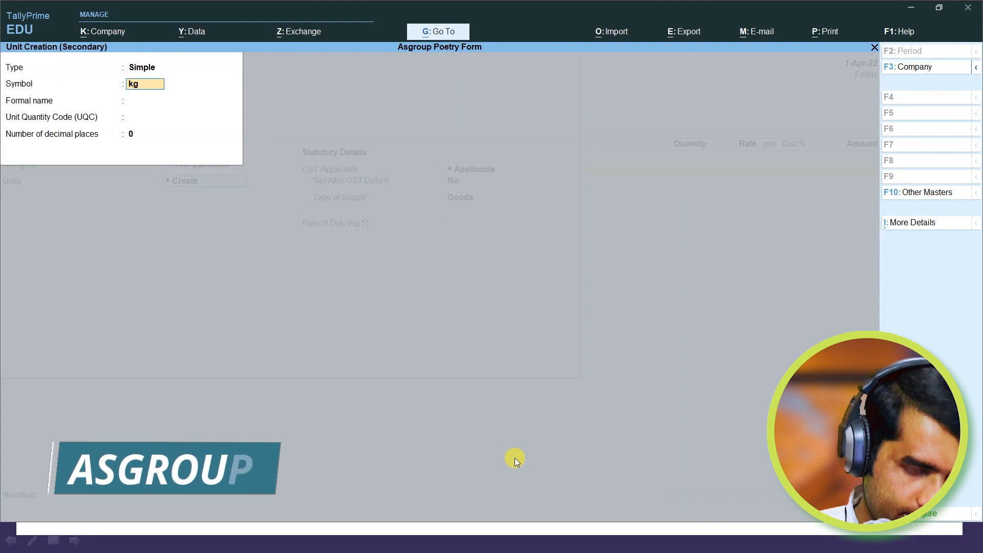
key(Return)
key(Return)
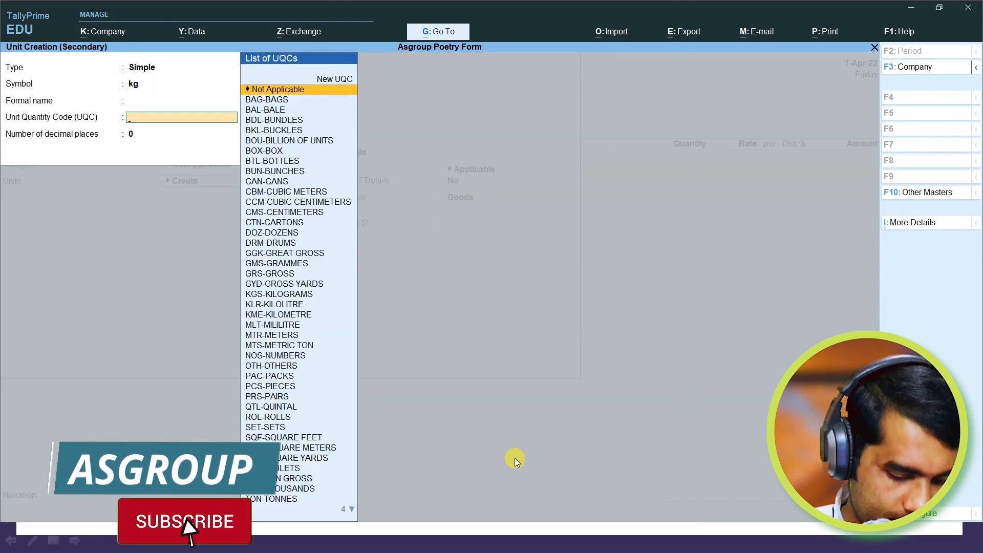
text(k)
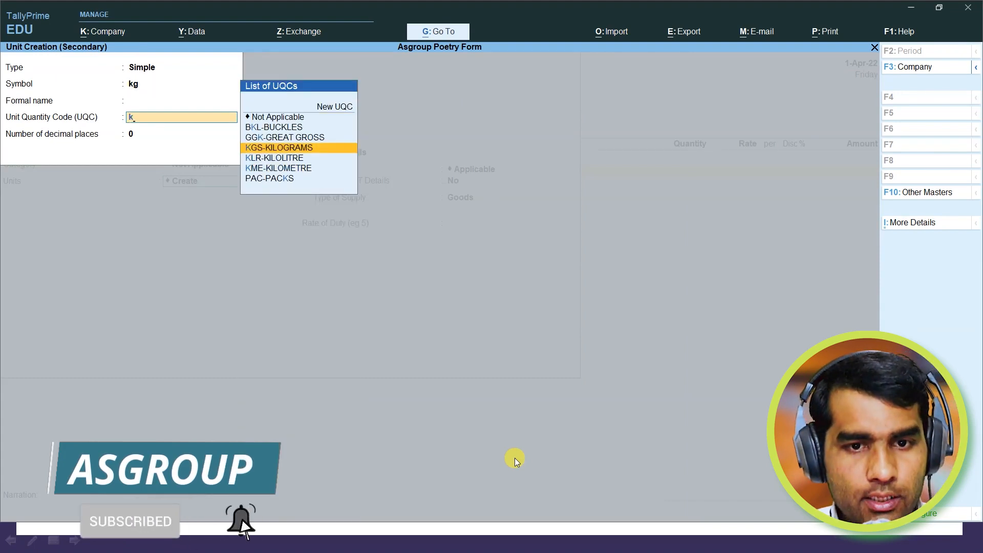
key(Return)
key(Return)
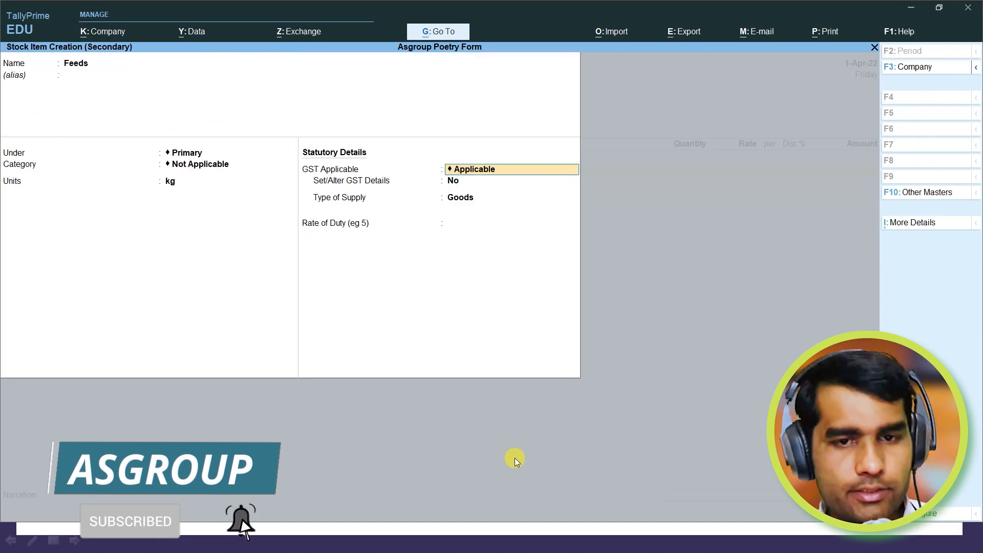
key(ctrl)
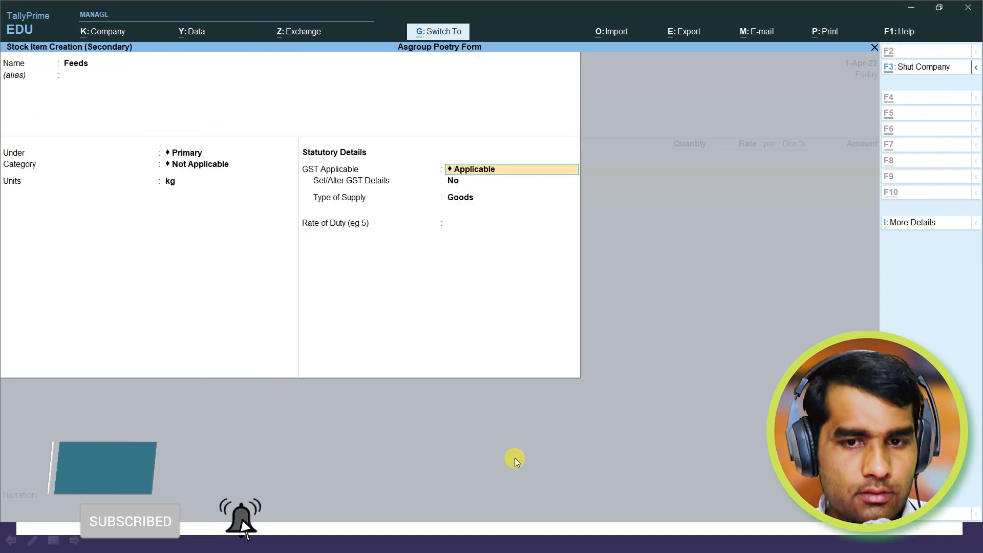
key(ctrl+a)
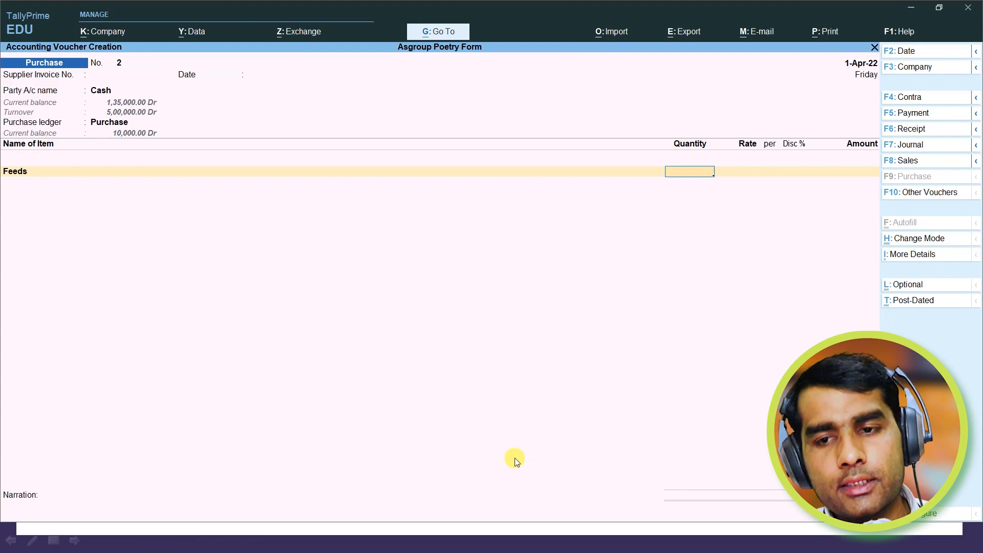
Enter 100 kg of Feeds at a rate of 50 per kg, save the purchase voucher, and return to the transaction list.
text(100)
key(Return)
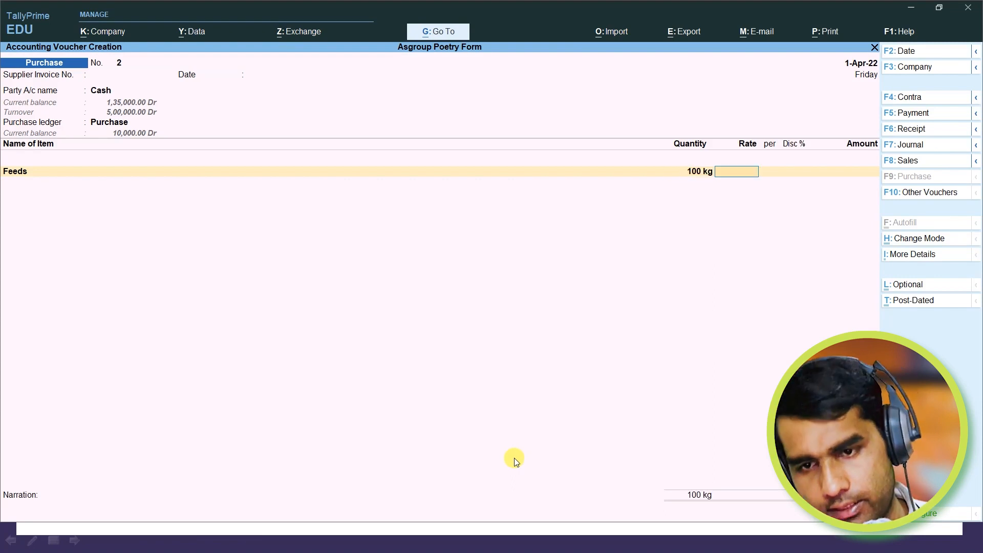
key(alt+Tab)
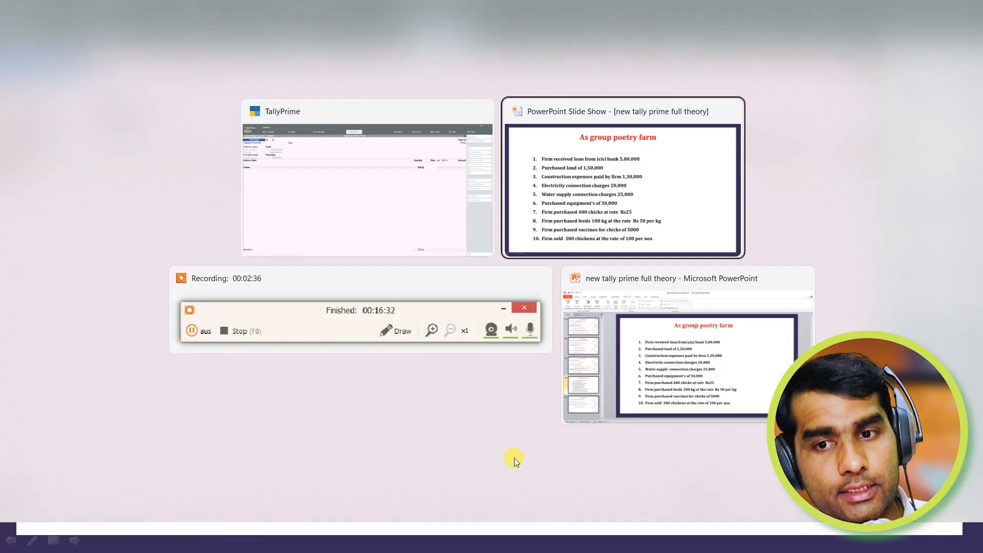
key(alt+Tab)
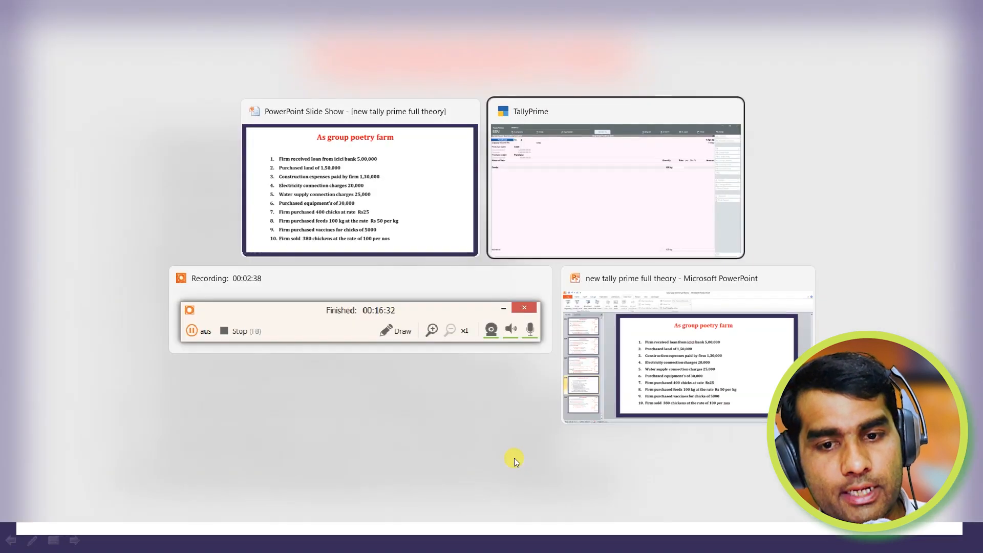
text(50)
key(Return)
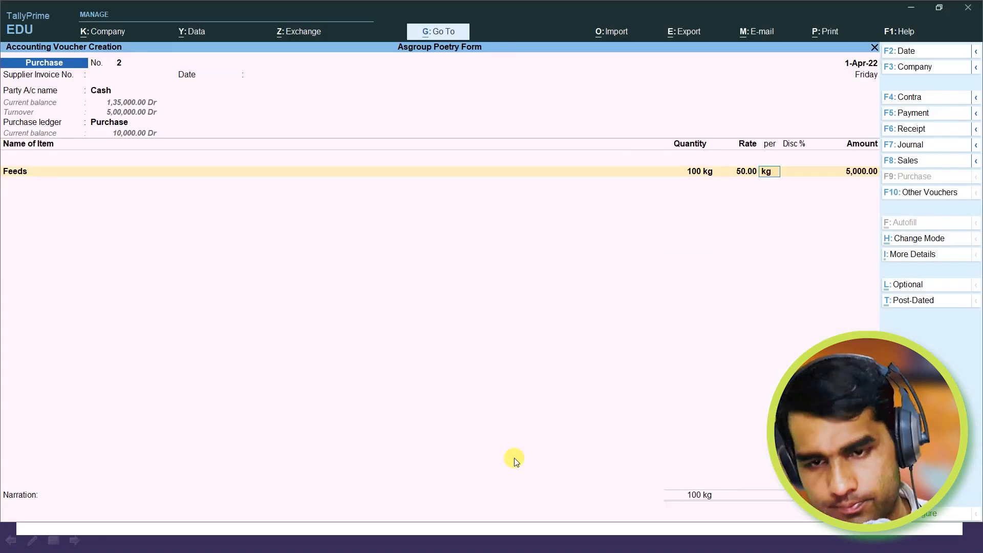
key(Return)
key(ctrl)
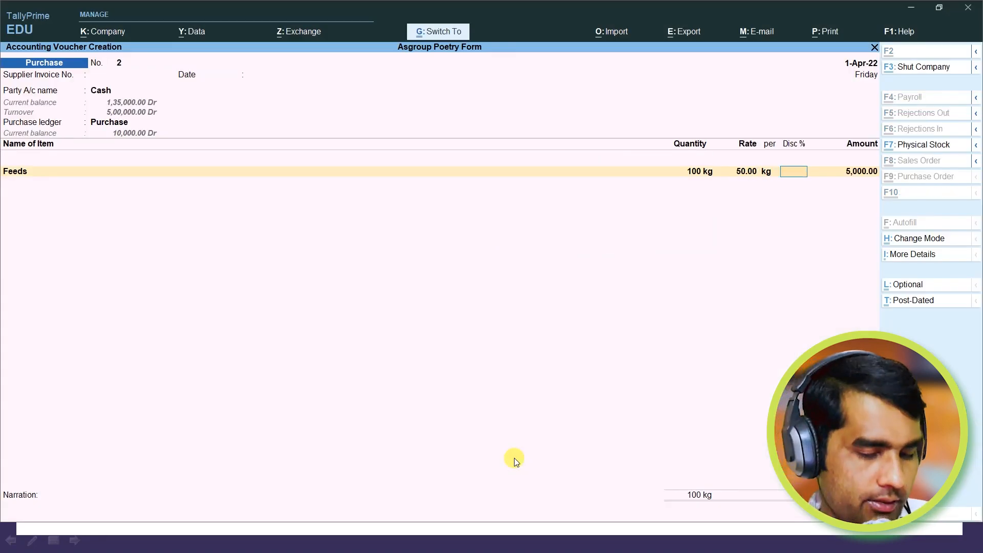
key(ctrl+a)
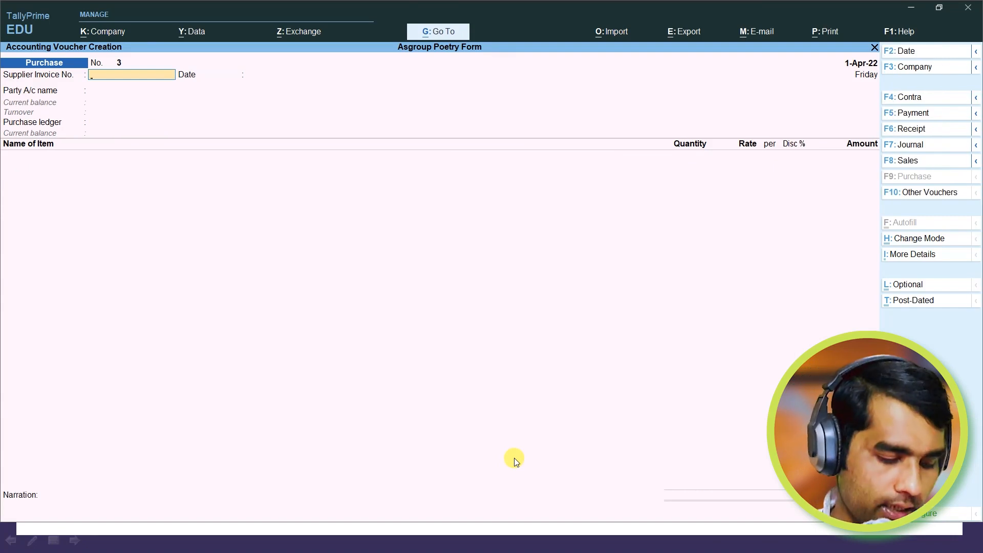
key(alt+Tab)
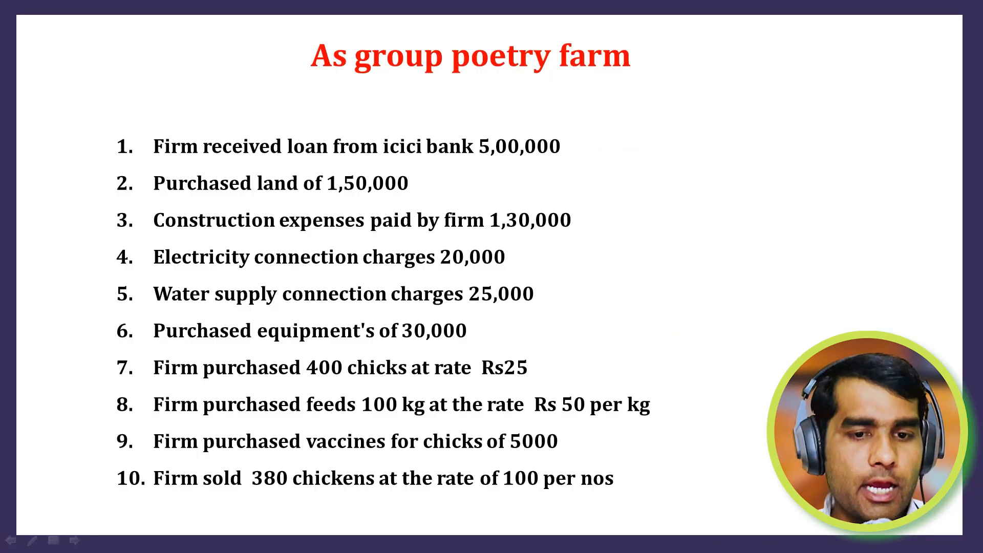